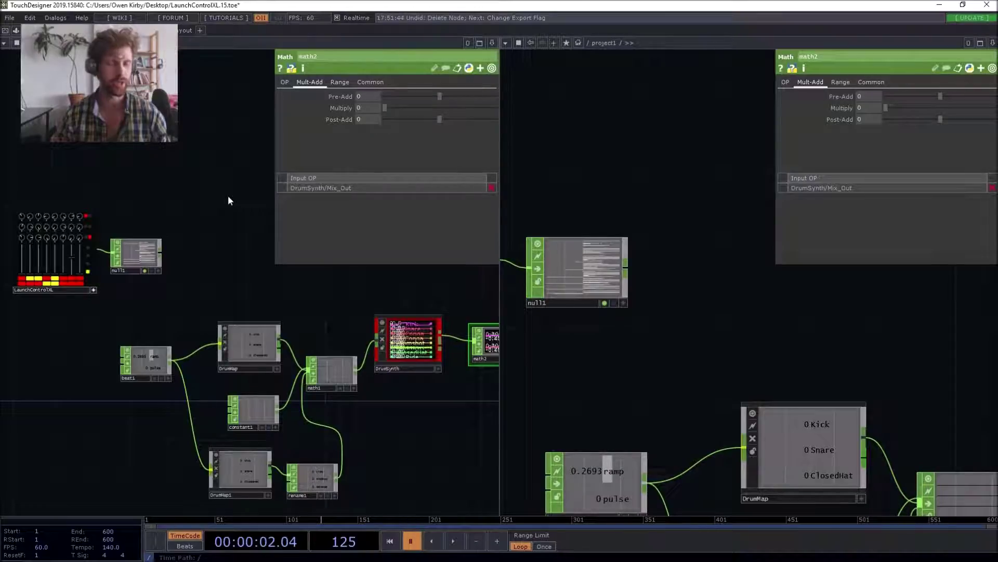
pyautogui.moveTo(156, 218); pyautogui.dragTo(210, 210)
pyautogui.moveTo(185, 246)
pyautogui.mouseDown()
pyautogui.moveTo(173, 275)
pyautogui.moveTo(186, 266)
pyautogui.mouseUp()
pyautogui.moveTo(176, 219); pyautogui.dragTo(178, 220)
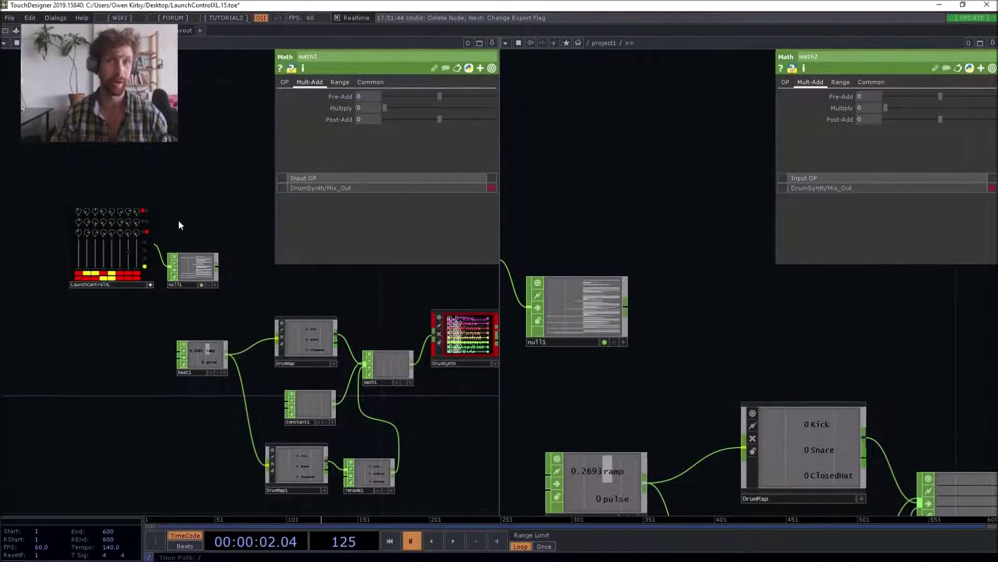
pyautogui.moveTo(179, 220); pyautogui.dragTo(198, 205)
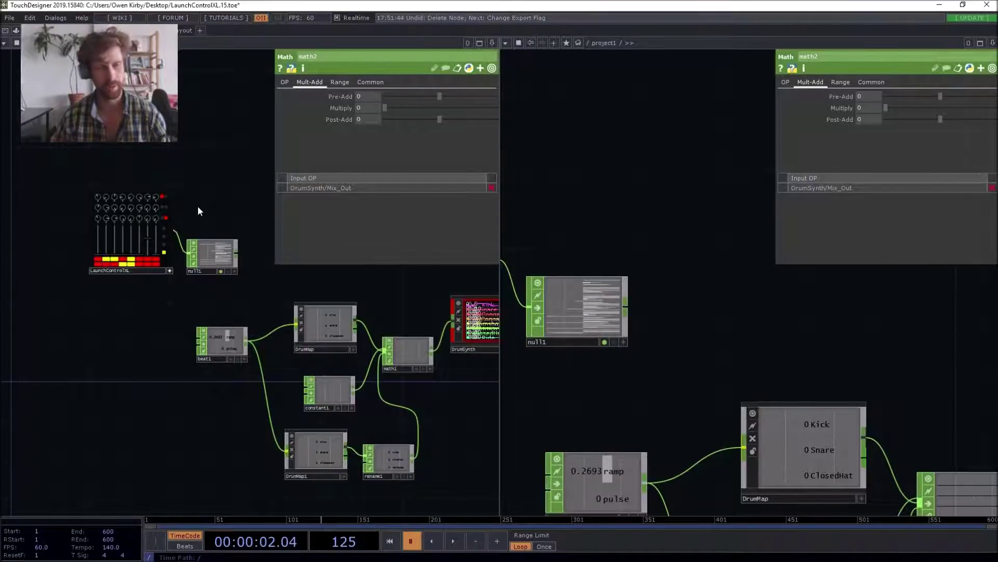
pyautogui.moveTo(198, 206); pyautogui.dragTo(201, 263)
pyautogui.moveTo(112, 317); pyautogui.dragTo(117, 400)
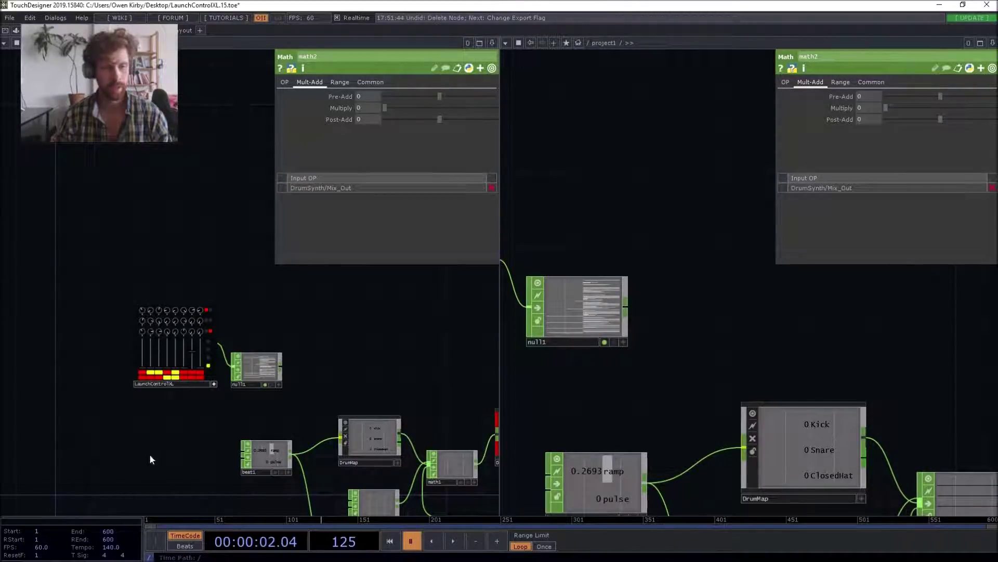
pyautogui.moveTo(92, 406); pyautogui.dragTo(14, 341)
pyautogui.moveTo(645, 234); pyautogui.dragTo(795, 177)
pyautogui.moveTo(700, 250)
pyautogui.mouseDown()
pyautogui.moveTo(700, 235)
pyautogui.moveTo(697, 250)
pyautogui.mouseUp()
pyautogui.moveTo(693, 193); pyautogui.dragTo(718, 251)
pyautogui.moveTo(89, 380); pyautogui.dragTo(118, 387)
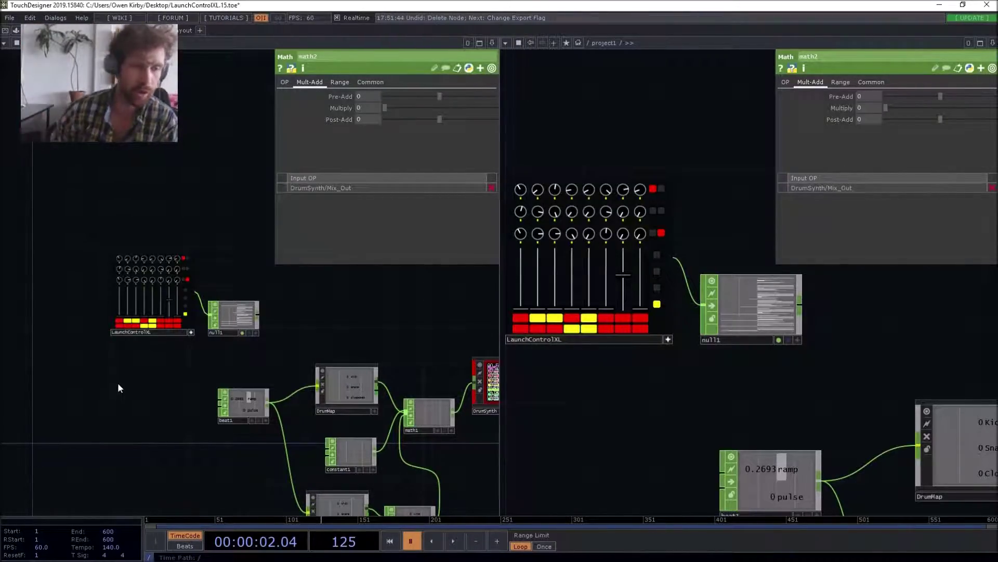
# Enter the LaunchControlXL container's network and inspect its stacked preset components and the template chain that feeds them
pyautogui.scroll(5, 142, 361)
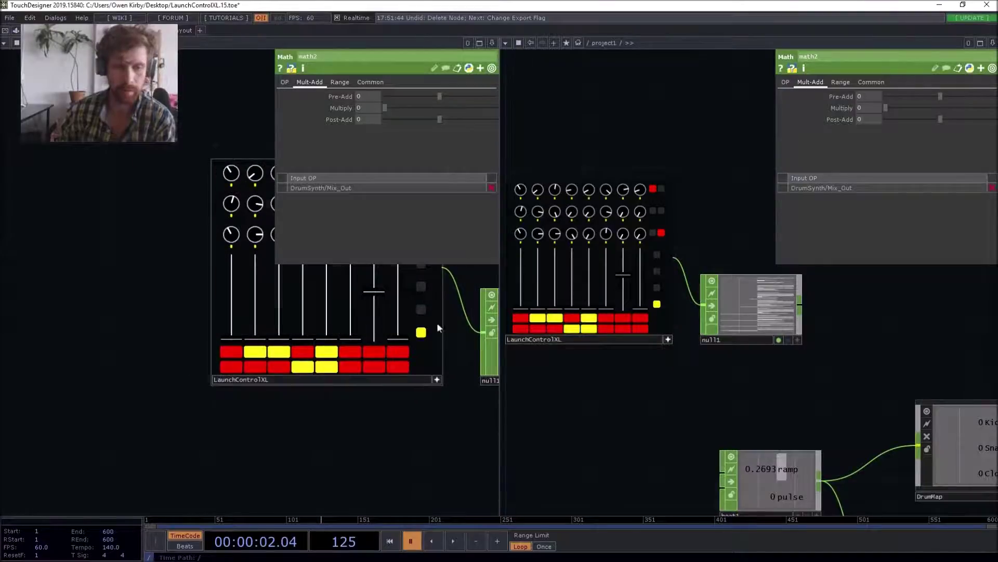
pyautogui.moveTo(278, 438); pyautogui.dragTo(149, 478, button='middle')
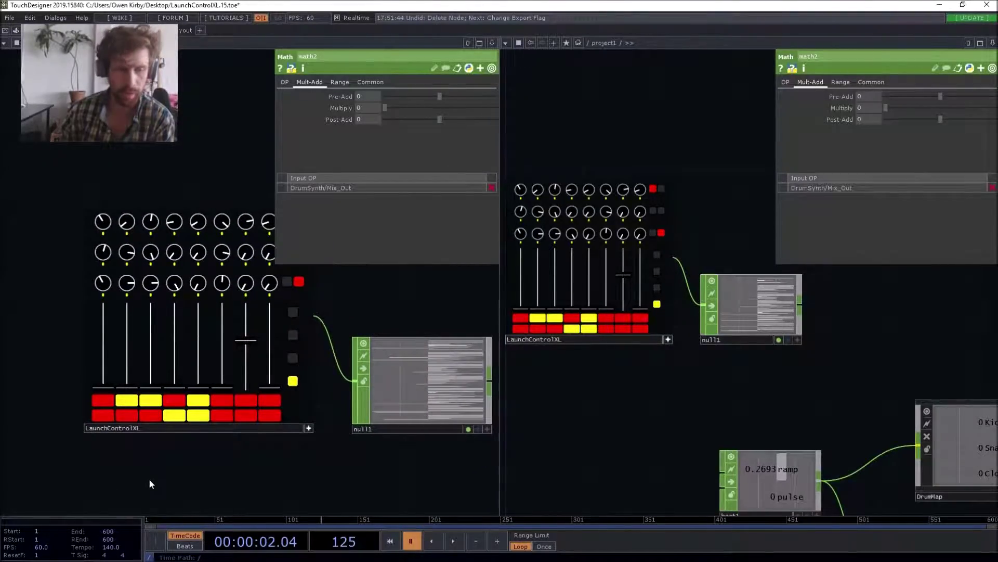
pyautogui.click(161, 427)
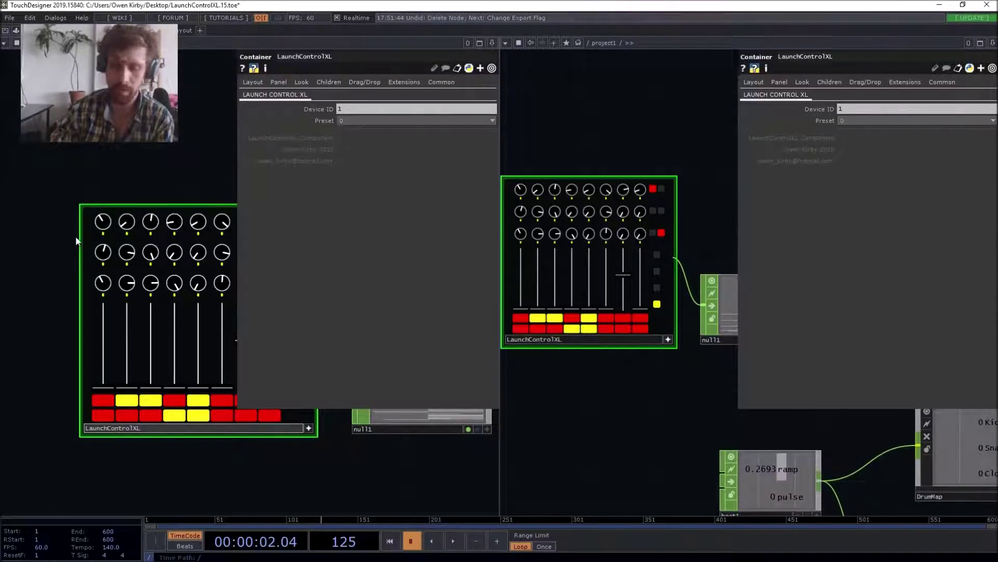
pyautogui.press('i')
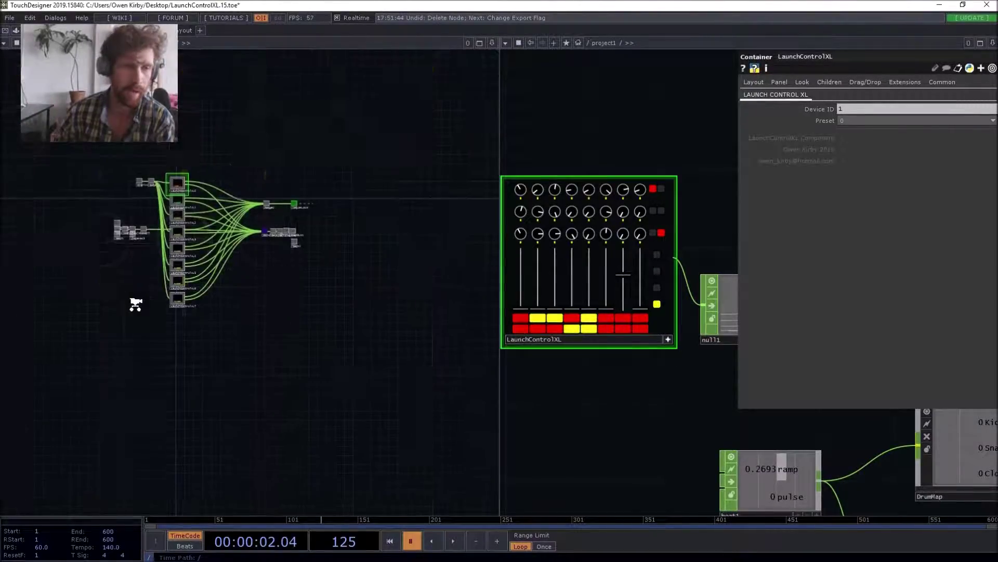
pyautogui.scroll(8, 91, 225)
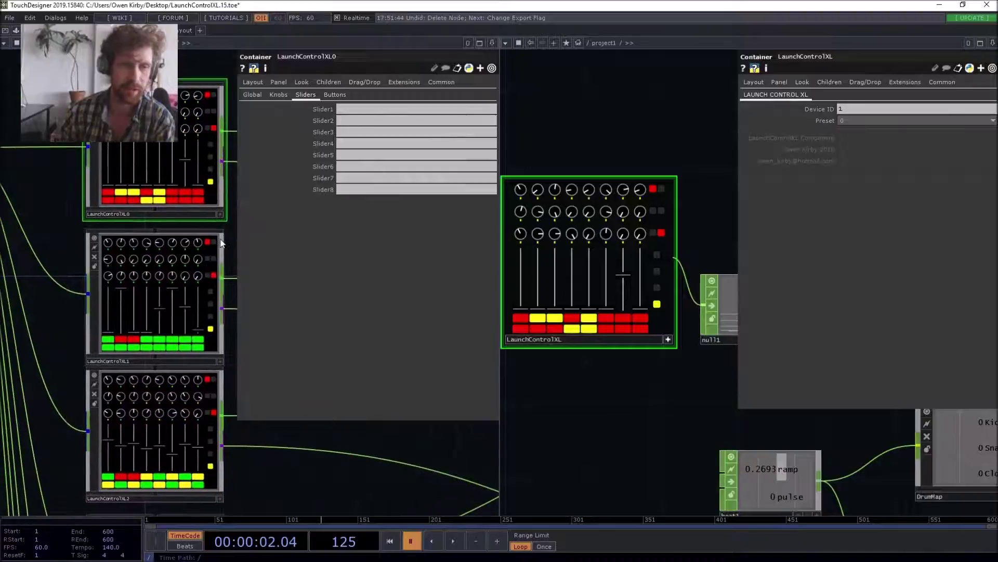
pyautogui.scroll(-8, 221, 242)
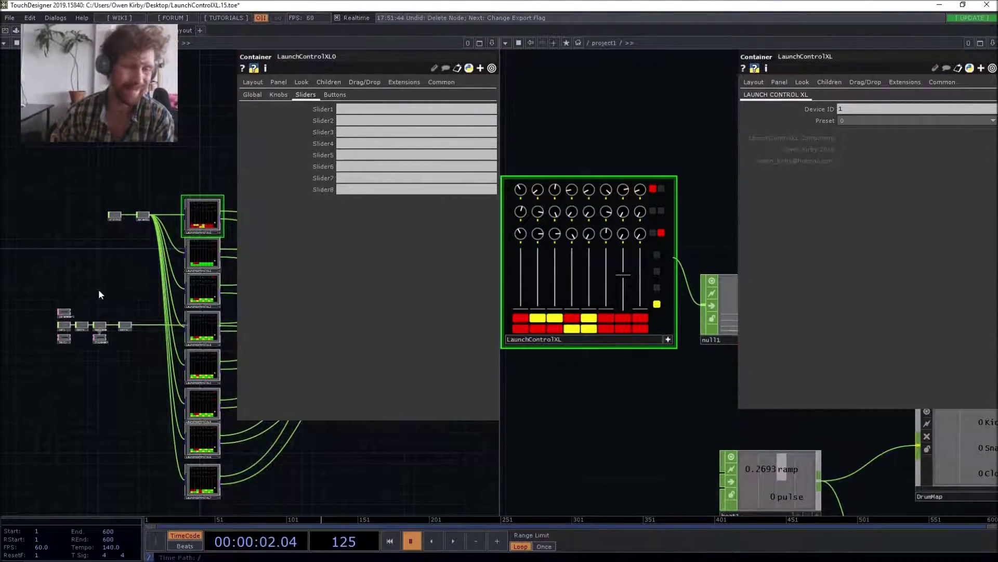
pyautogui.scroll(8, 99, 328)
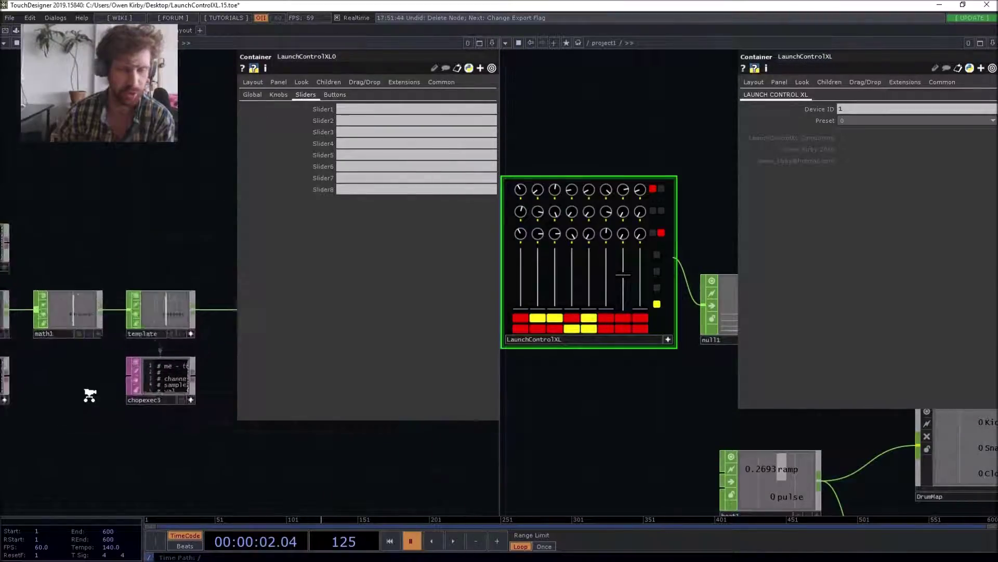
pyautogui.moveTo(89, 395); pyautogui.dragTo(62, 392, button='middle')
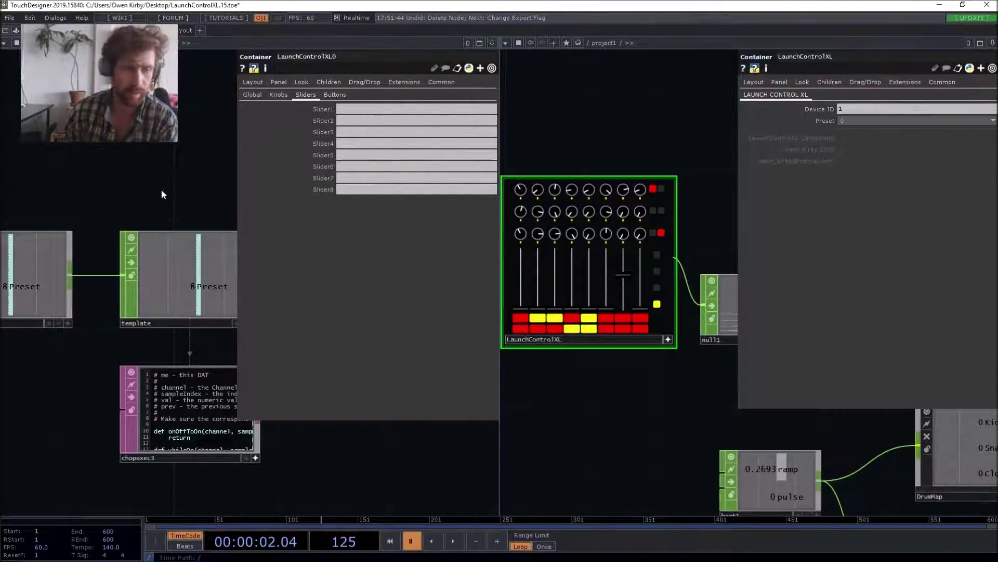
pyautogui.scroll(-5, 70, 279)
pyautogui.moveTo(86, 222); pyautogui.dragTo(97, 156)
# Switch the LaunchControlXL container's Preset between 1, 2 and 0, ending on preset 0
pyautogui.click(847, 138)
pyautogui.click(856, 122)
pyautogui.click(846, 149)
pyautogui.moveTo(642, 126); pyautogui.dragTo(670, 105)
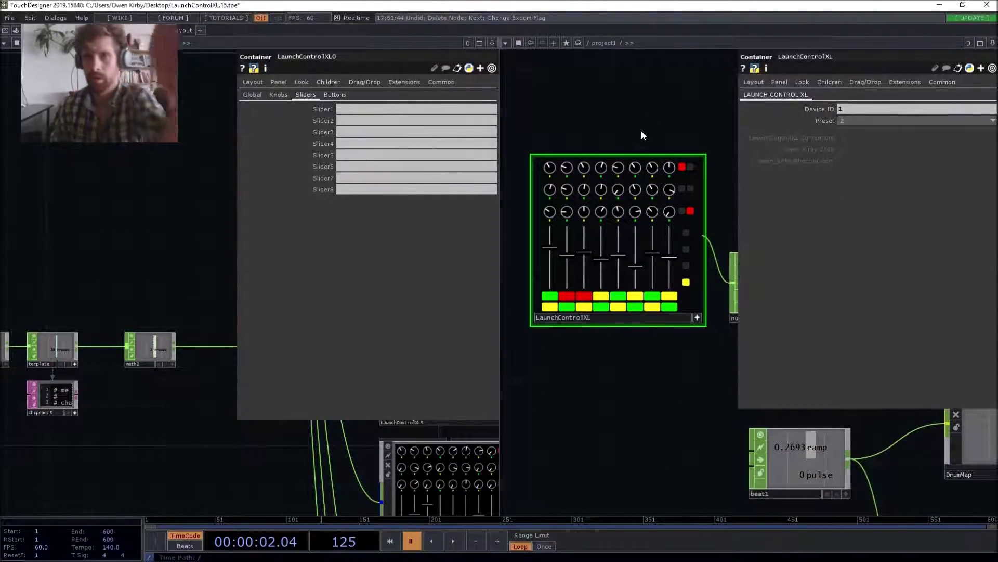
pyautogui.click(851, 118)
pyautogui.click(845, 131)
pyautogui.click(854, 121)
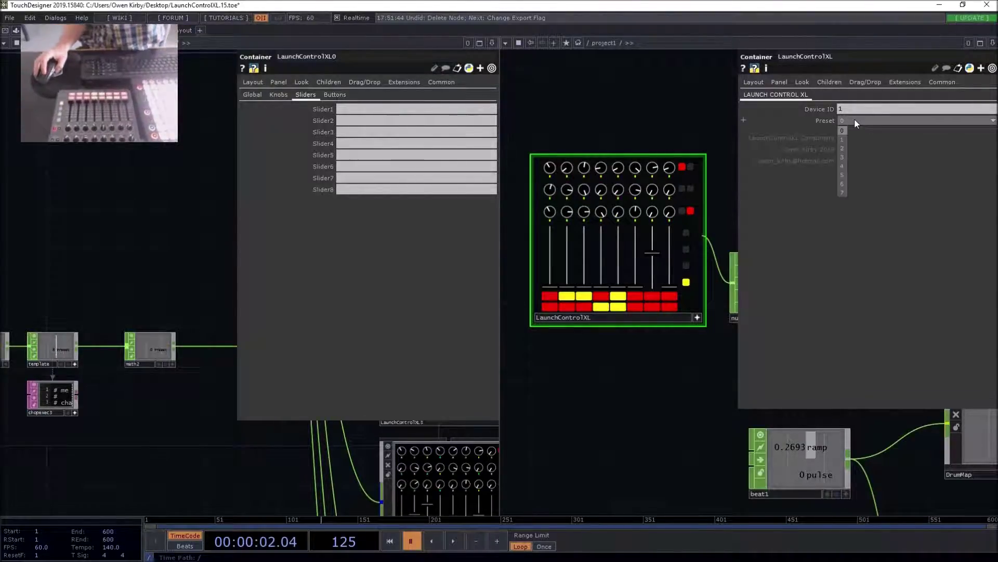
pyautogui.click(843, 140)
pyautogui.click(856, 122)
pyautogui.click(845, 130)
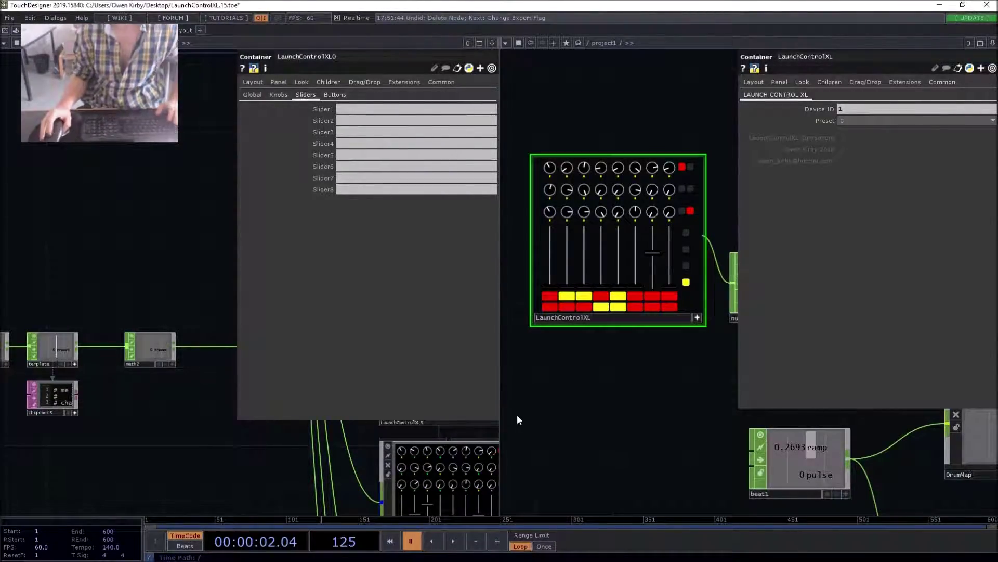
# Start the timeline playback and switch on the seventh button in the upper button row of the LaunchControlXL
pyautogui.moveTo(522, 416); pyautogui.dragTo(247, 297)
pyautogui.press('space')
pyautogui.moveTo(555, 257); pyautogui.dragTo(802, 269)
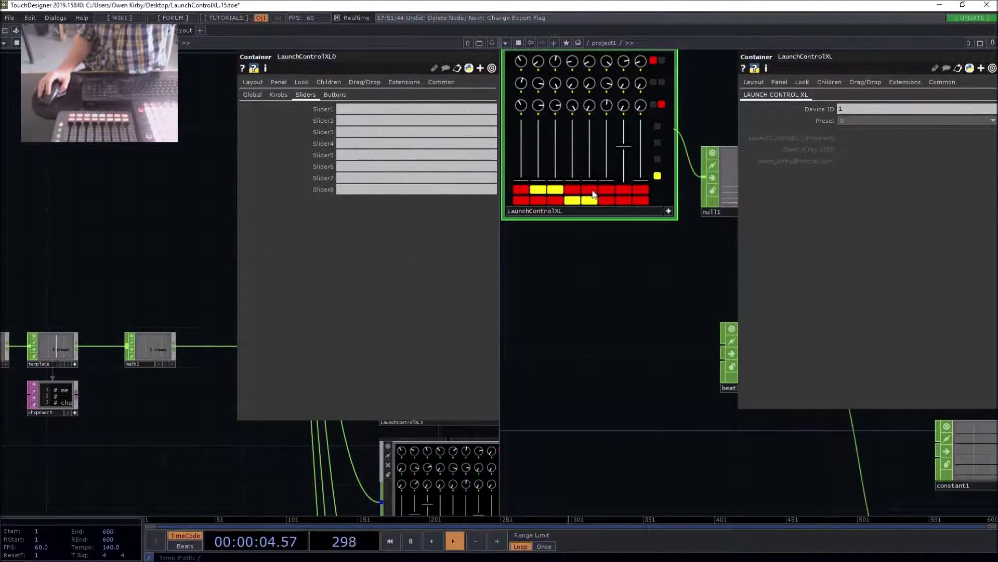
pyautogui.click(624, 201)
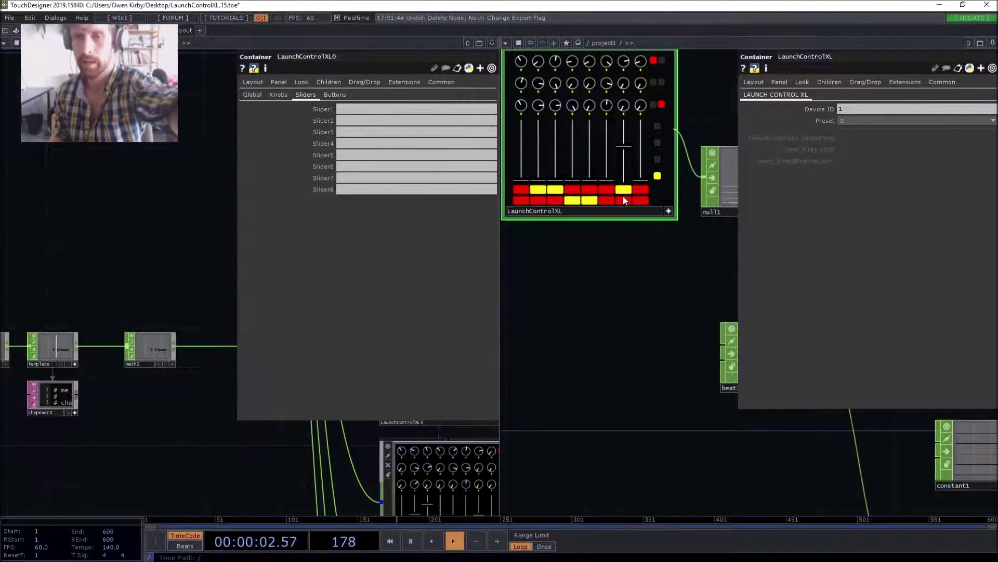
pyautogui.moveTo(604, 242)
pyautogui.mouseDown()
pyautogui.moveTo(578, 268)
pyautogui.moveTo(602, 249)
pyautogui.mouseUp()
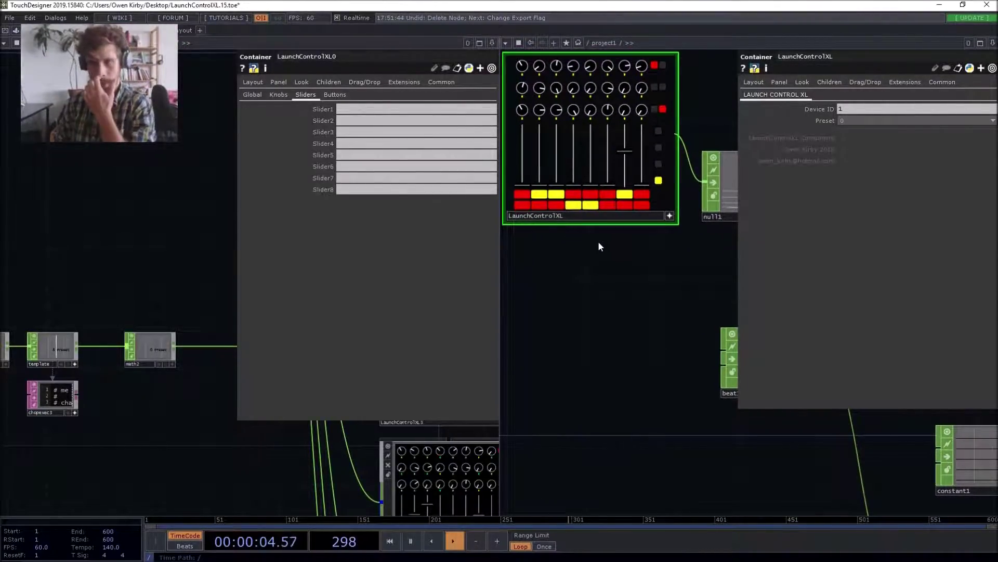
pyautogui.moveTo(586, 266); pyautogui.dragTo(602, 358, button='middle')
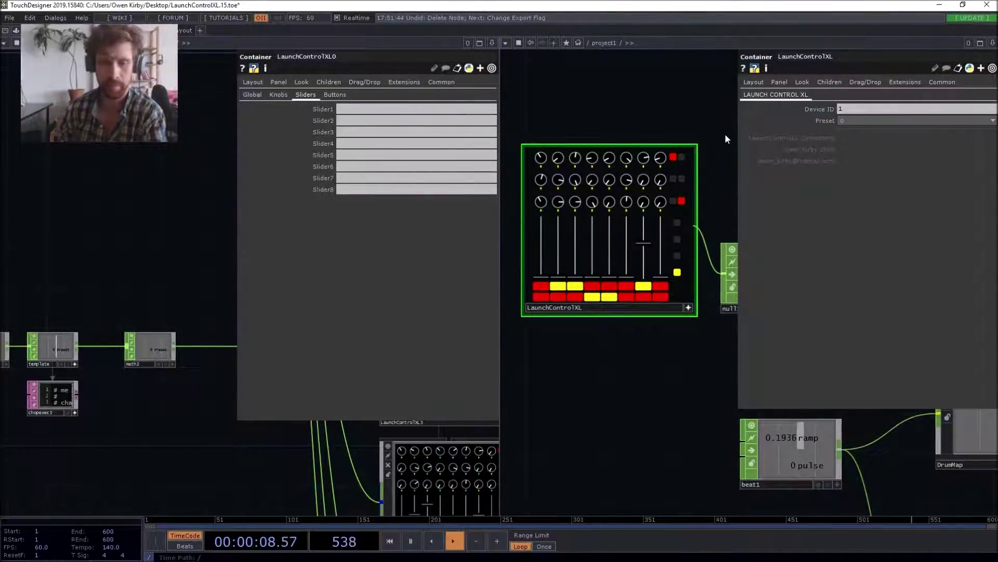
# Review the Knobs, Sliders and Buttons parameter pages of the LaunchControlXL0 component
pyautogui.moveTo(202, 211); pyautogui.dragTo(177, 195)
pyautogui.moveTo(177, 195); pyautogui.dragTo(150, 212, button='middle')
pyautogui.scroll(-5, 151, 212)
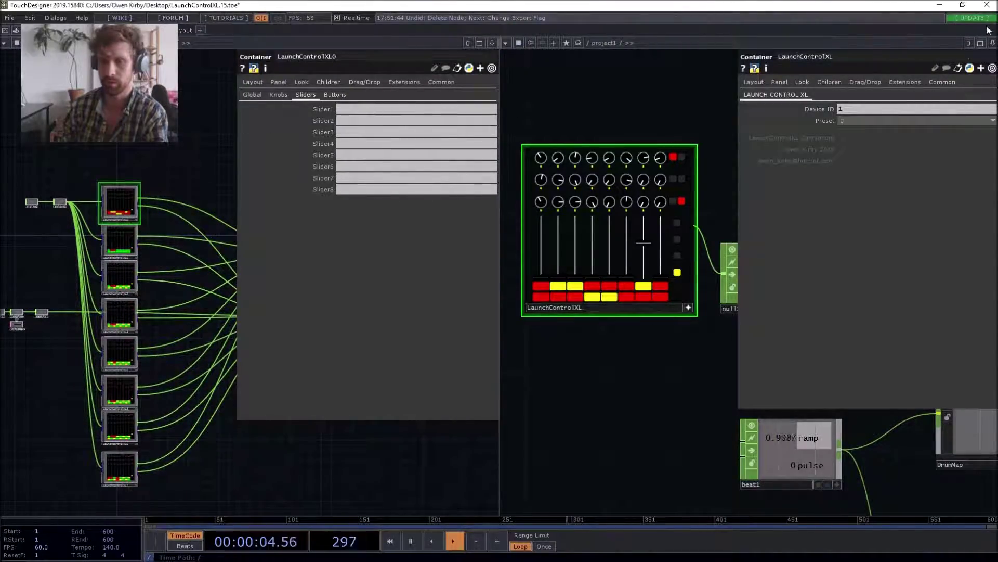
pyautogui.moveTo(700, 363); pyautogui.dragTo(587, 341)
pyautogui.scroll(-5, 598, 307)
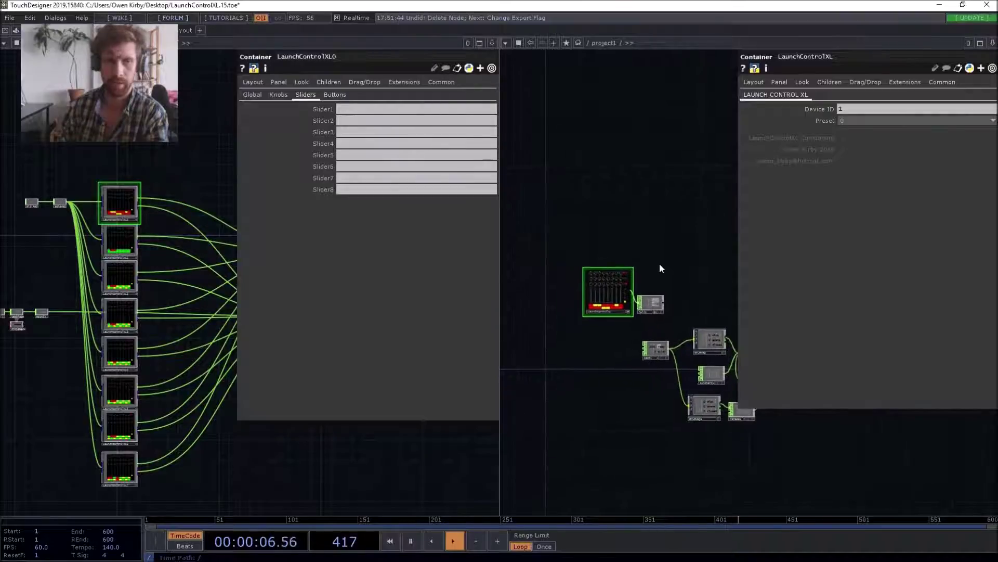
pyautogui.click(287, 95)
pyautogui.click(306, 95)
pyautogui.click(290, 95)
pyautogui.click(311, 97)
pyautogui.click(322, 94)
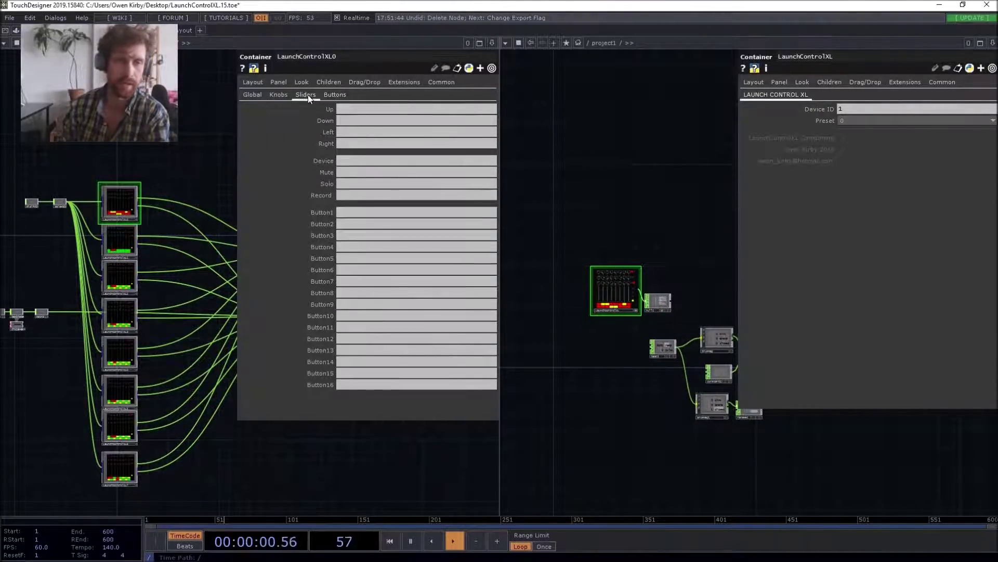
pyautogui.click(308, 95)
pyautogui.click(277, 95)
pyautogui.moveTo(145, 135); pyautogui.dragTo(155, 132)
pyautogui.scroll(6, 104, 211)
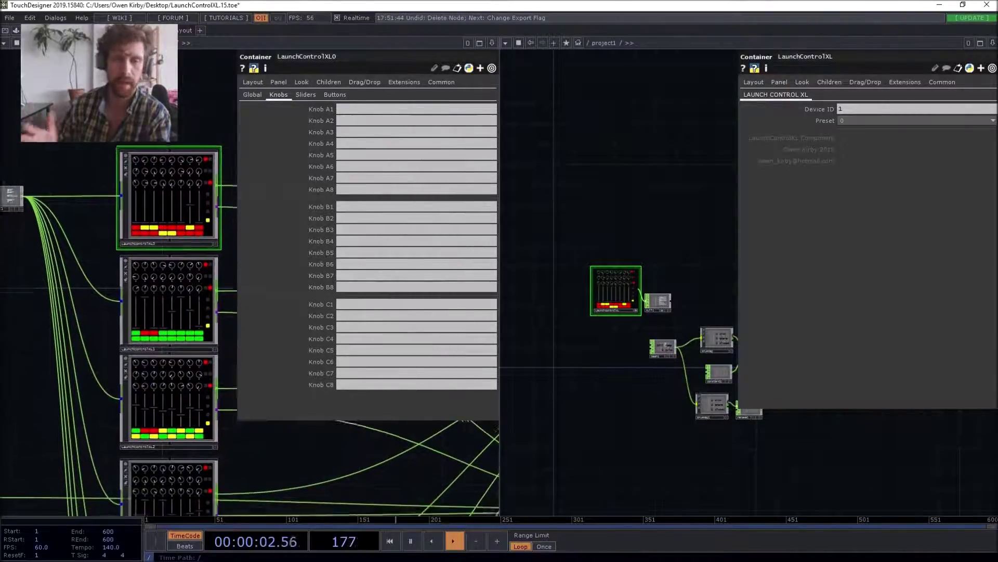
pyautogui.scroll(5, 646, 284)
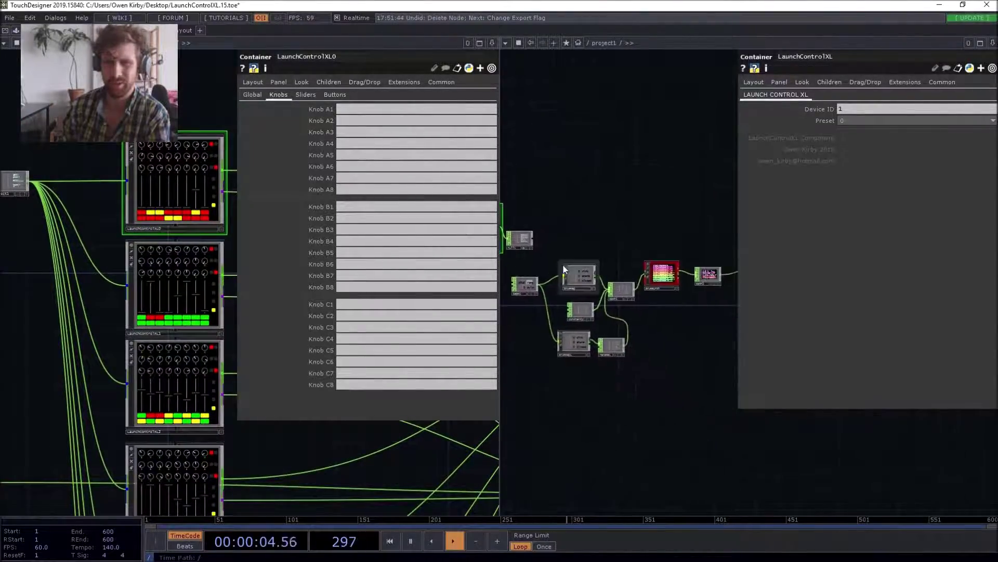
# Set the Multiply value of the math2 operator after DrumSynth to 1
pyautogui.moveTo(644, 323); pyautogui.dragTo(540, 341)
pyautogui.scroll(4, 618, 276)
pyautogui.scroll(-6, 618, 276)
pyautogui.moveTo(728, 204); pyautogui.dragTo(608, 152)
pyautogui.moveTo(634, 208); pyautogui.dragTo(610, 208)
pyautogui.moveTo(588, 286); pyautogui.dragTo(578, 286)
pyautogui.moveTo(632, 211); pyautogui.dragTo(606, 206)
pyautogui.scroll(-5, 619, 254)
pyautogui.scroll(5, 645, 278)
pyautogui.moveTo(660, 324); pyautogui.dragTo(641, 335)
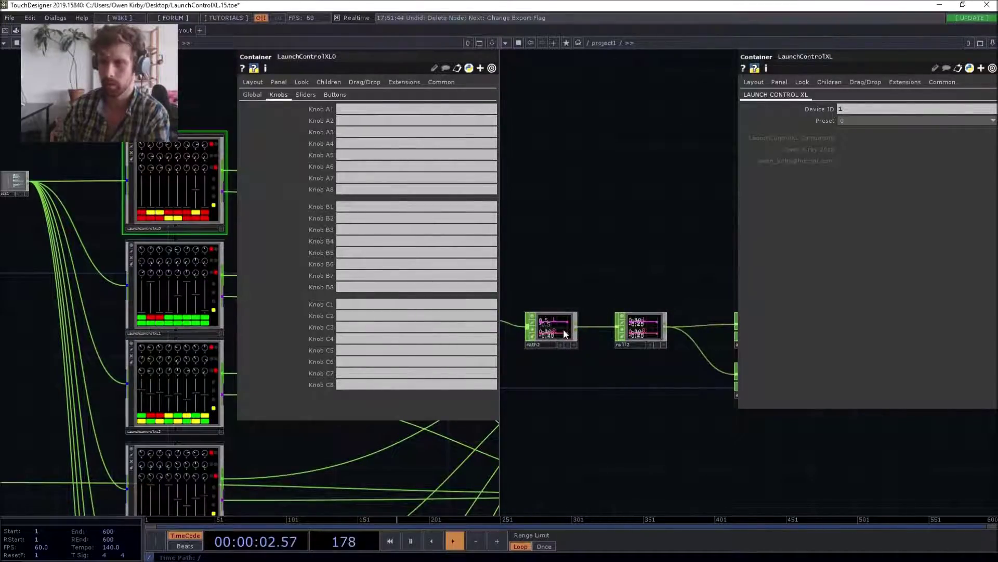
pyautogui.click(563, 335)
pyautogui.moveTo(614, 276); pyautogui.dragTo(706, 241)
pyautogui.moveTo(847, 110); pyautogui.dragTo(487, 135)
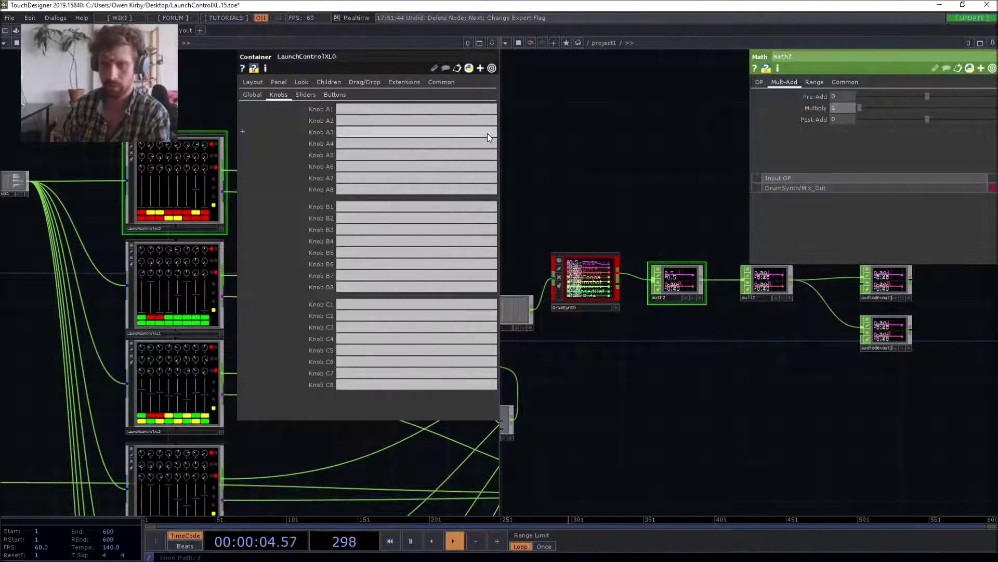
pyautogui.write('1')
pyautogui.press('Return')
# Adjust the DrumMap component's X to about 0.445 and its Fill1 to about 0.577
pyautogui.moveTo(680, 183); pyautogui.dragTo(787, 159)
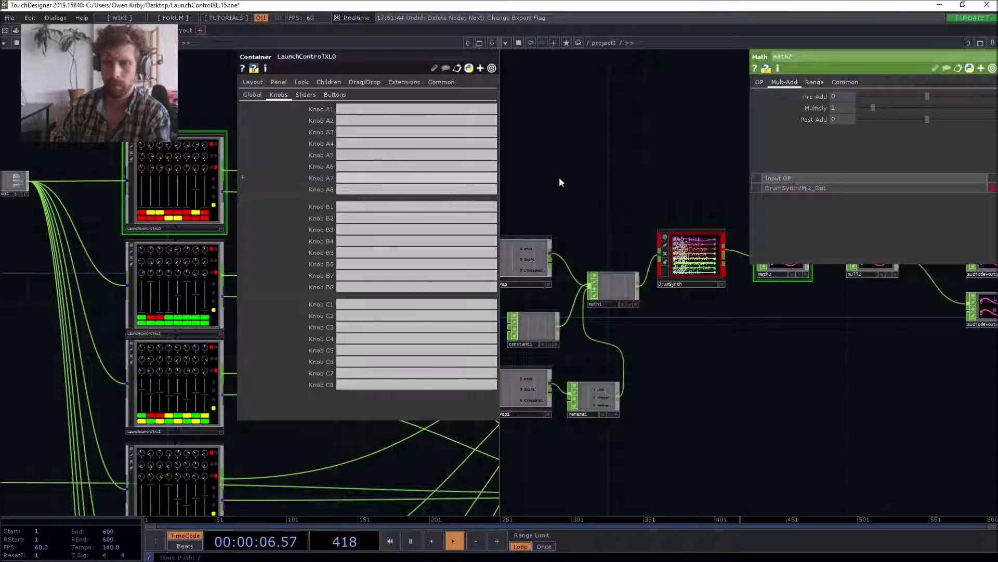
pyautogui.moveTo(688, 176); pyautogui.dragTo(758, 151)
pyautogui.click(589, 236)
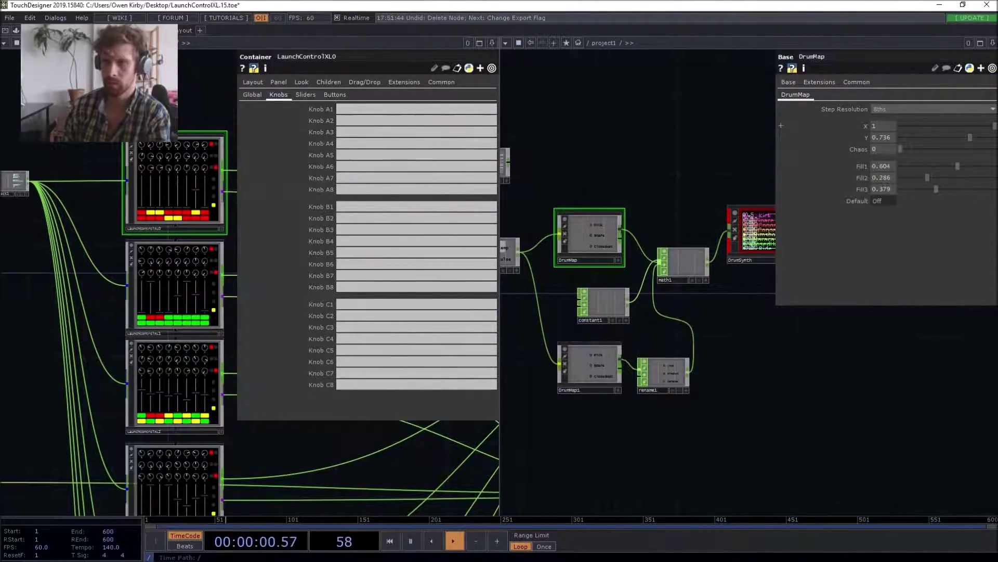
pyautogui.moveTo(986, 123); pyautogui.dragTo(942, 126)
pyautogui.moveTo(957, 166)
pyautogui.mouseDown()
pyautogui.moveTo(995, 166)
pyautogui.moveTo(956, 167)
pyautogui.mouseUp()
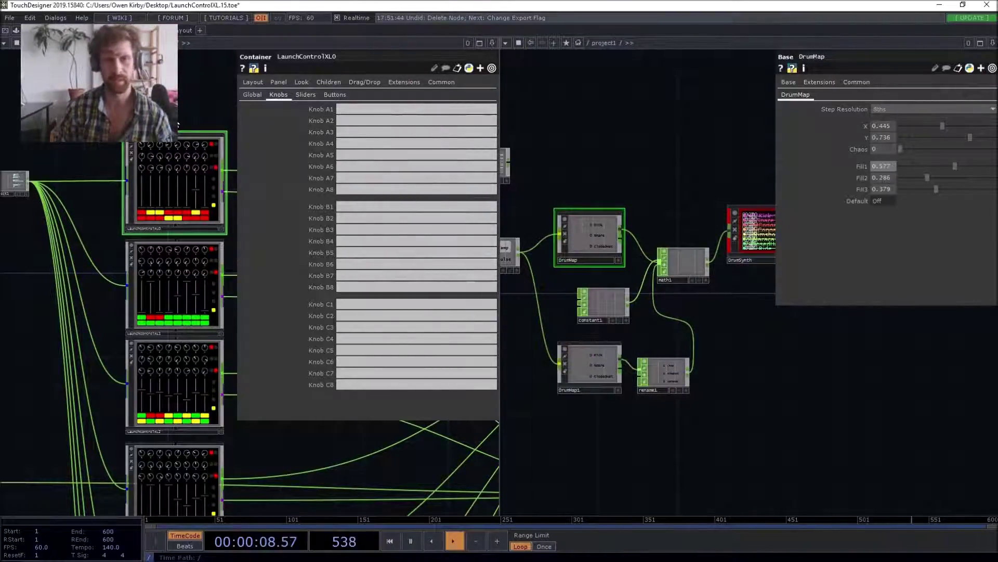
# Map Slider1 of LaunchControlXL0 to the DrumMap X parameter with the path /project1/DrumMap:X
pyautogui.click(311, 96)
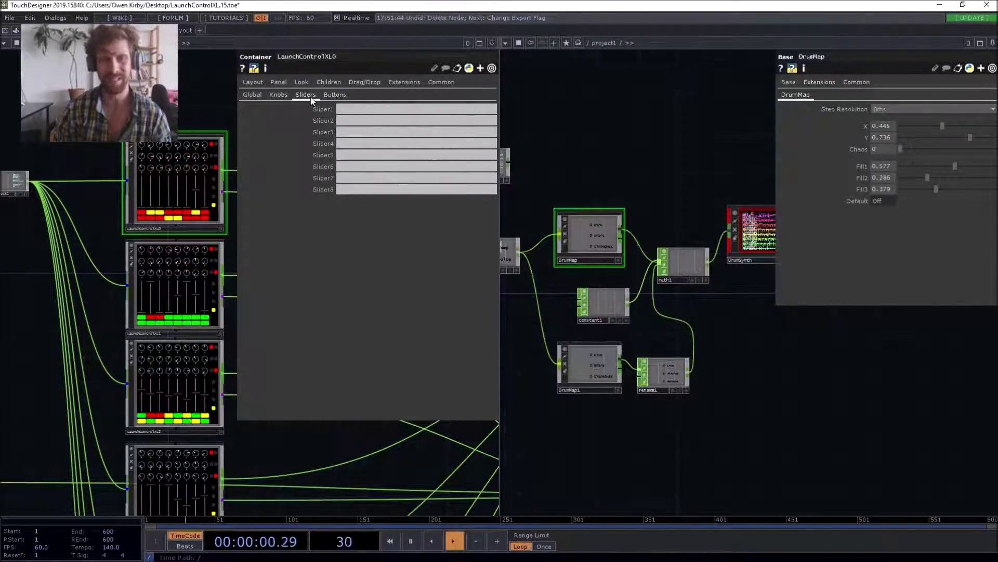
pyautogui.click(348, 110)
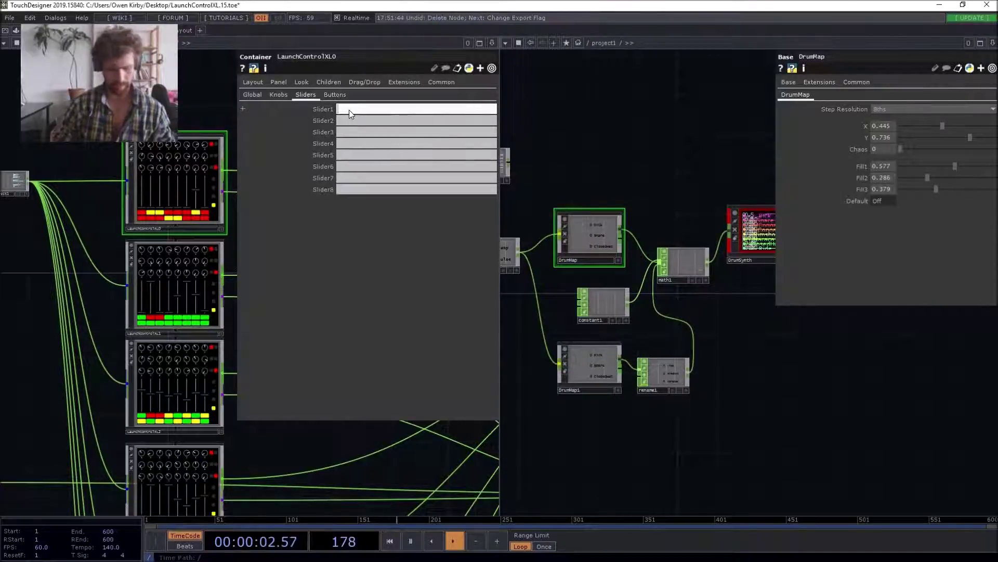
pyautogui.write('/project1')
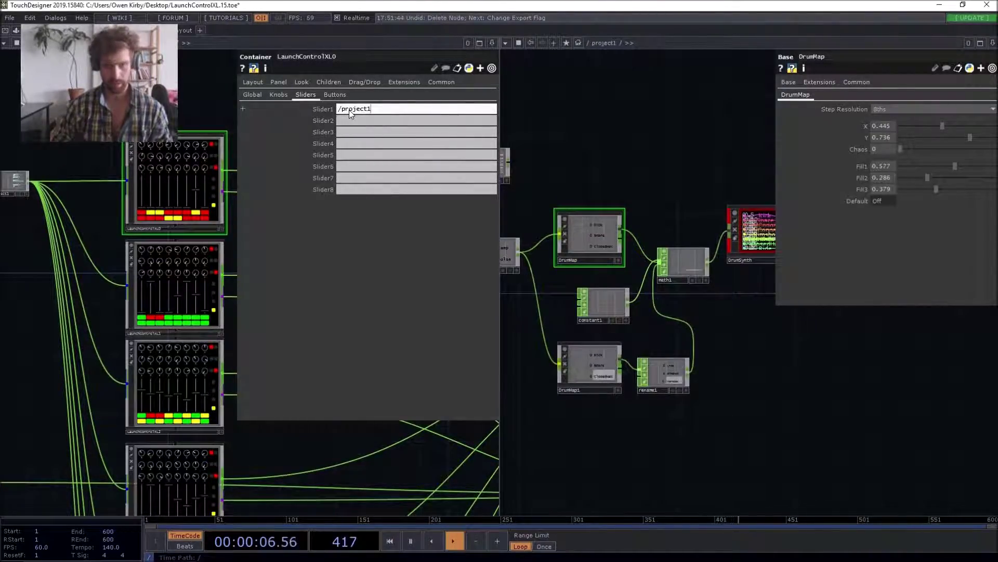
pyautogui.write('/DrumM')
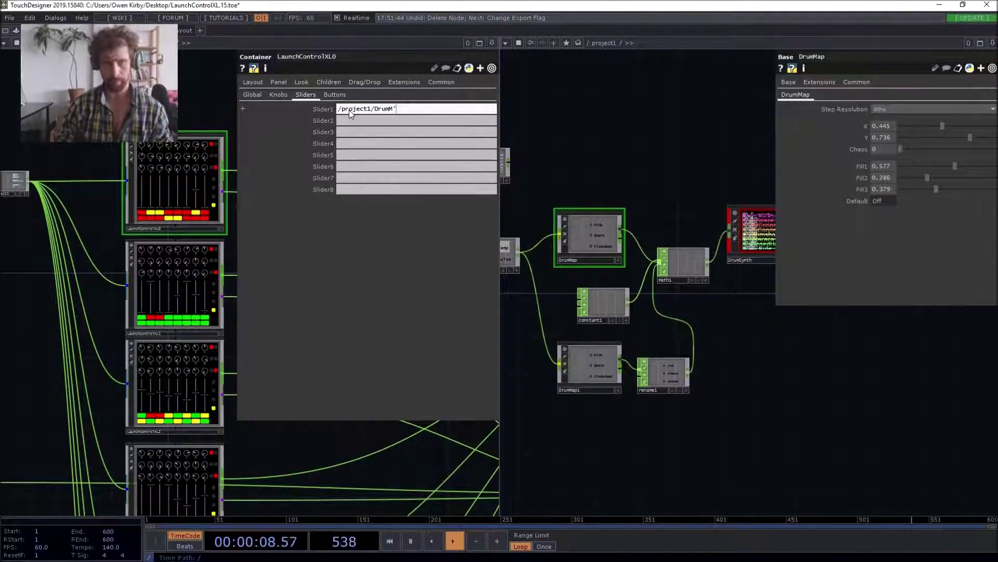
pyautogui.write('ap')
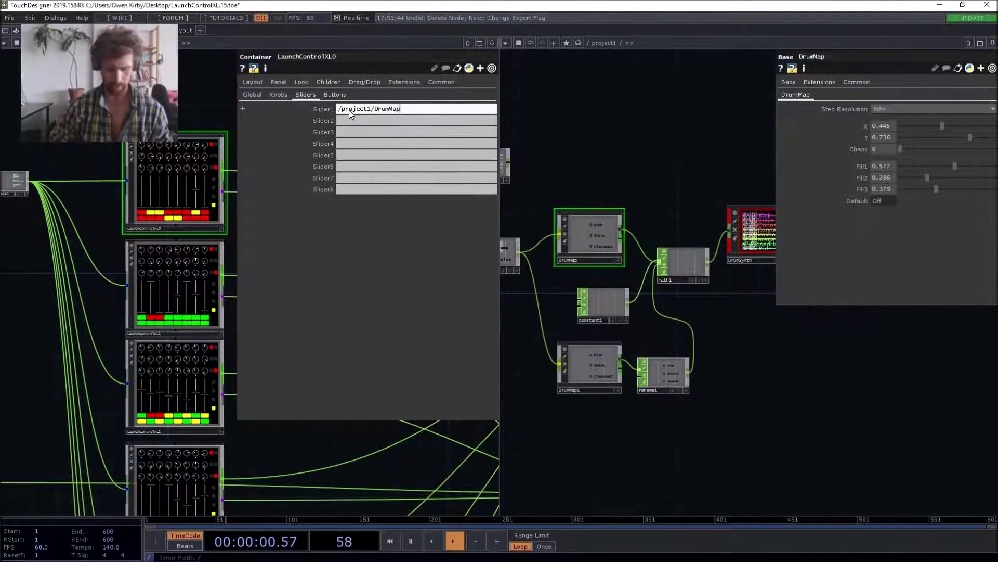
pyautogui.write(':')
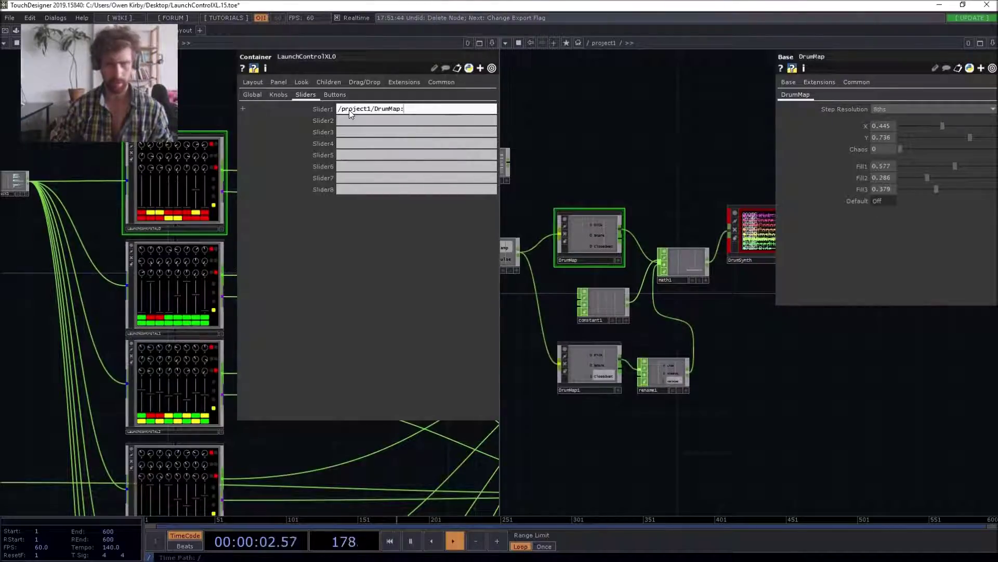
pyautogui.write('X')
pyautogui.press('Return')
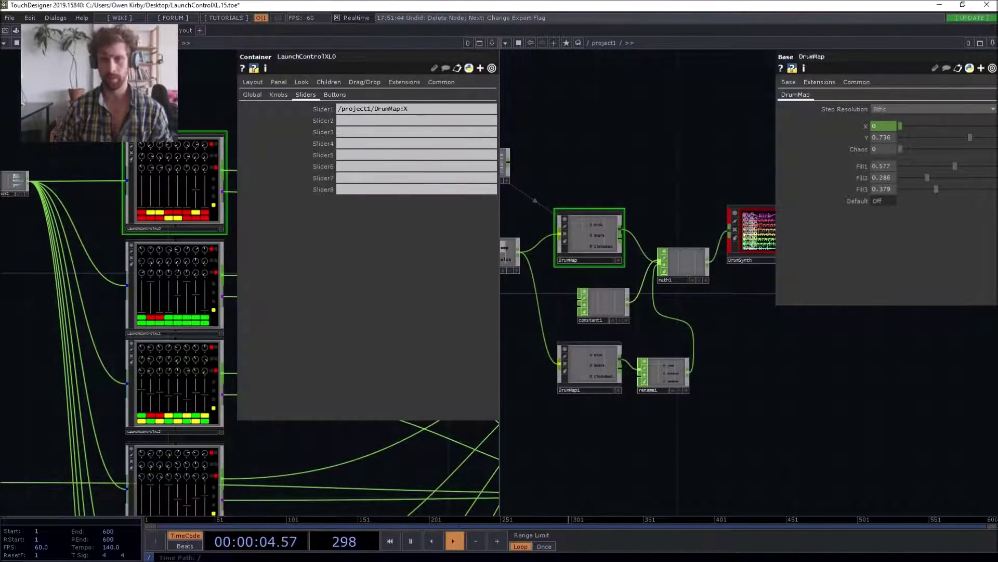
# Map Slider2 to /project1/DrumMap:Fill1 by reusing the Slider1 path and changing its parameter name
pyautogui.moveTo(507, 190); pyautogui.dragTo(596, 194)
pyautogui.scroll(5, 594, 191)
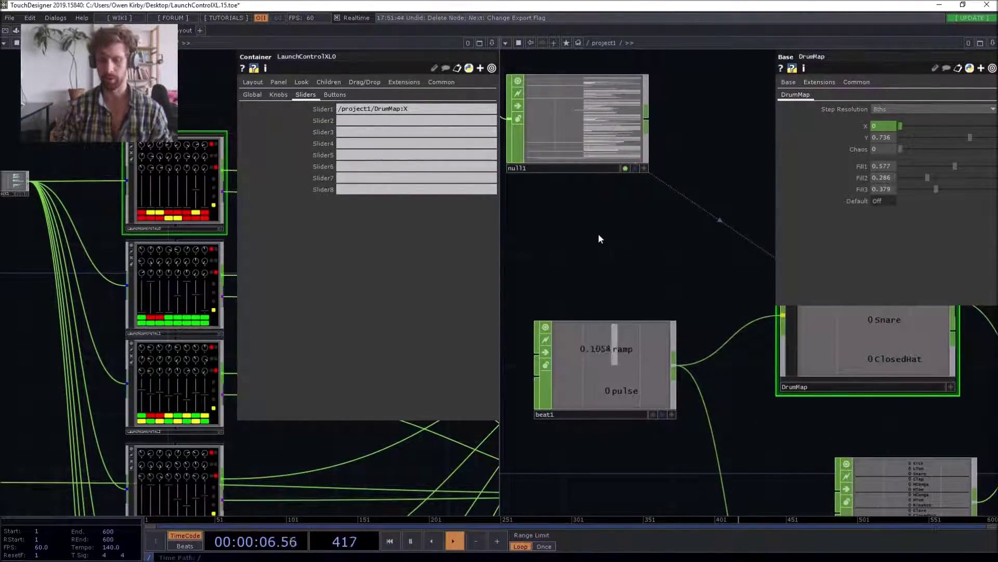
pyautogui.moveTo(598, 233); pyautogui.dragTo(669, 302)
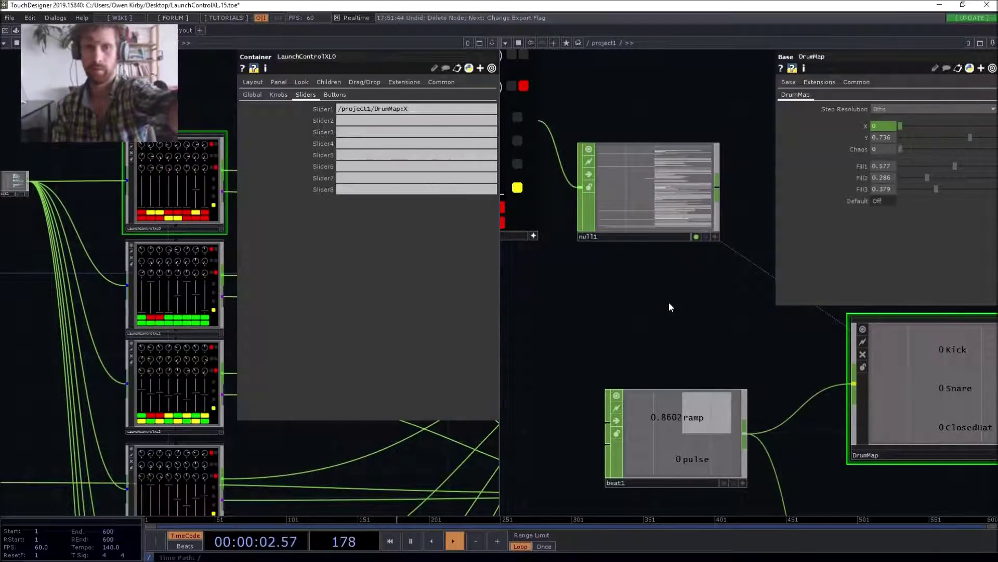
pyautogui.click(419, 109)
pyautogui.hotkey('ctrl', 'c')
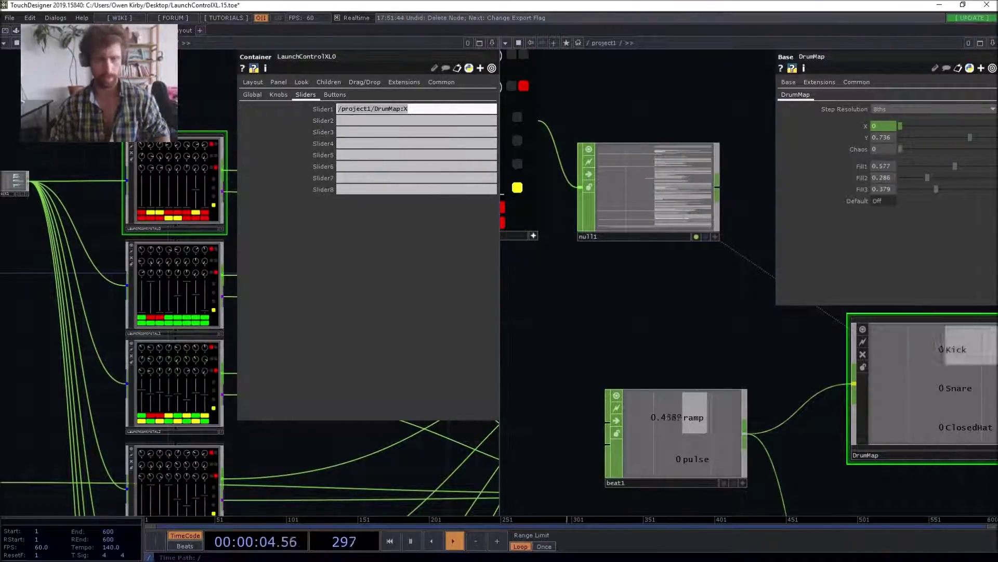
pyautogui.click(343, 120)
pyautogui.hotkey('ctrl', 'v')
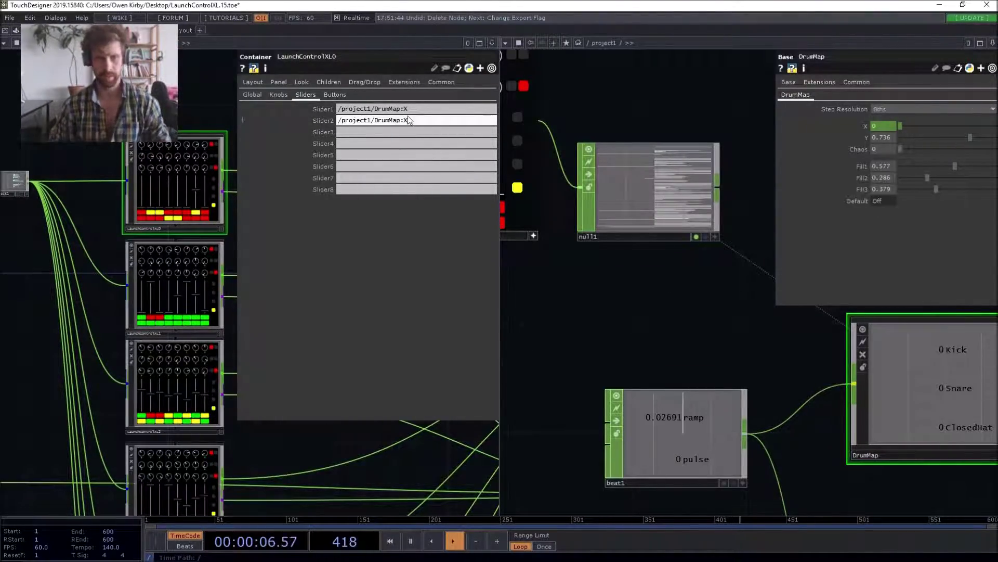
pyautogui.press('BackSpace')
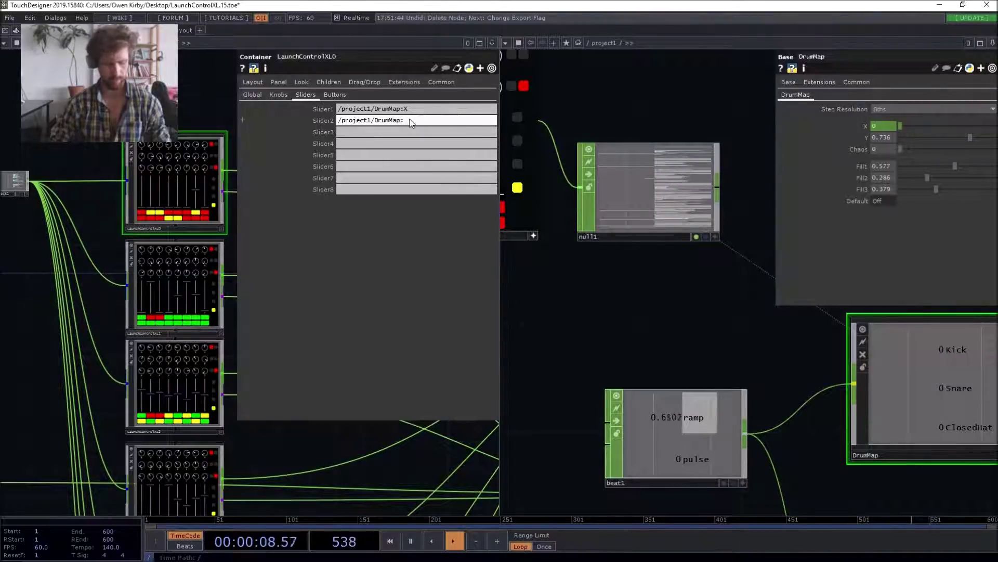
pyautogui.write('Fill1')
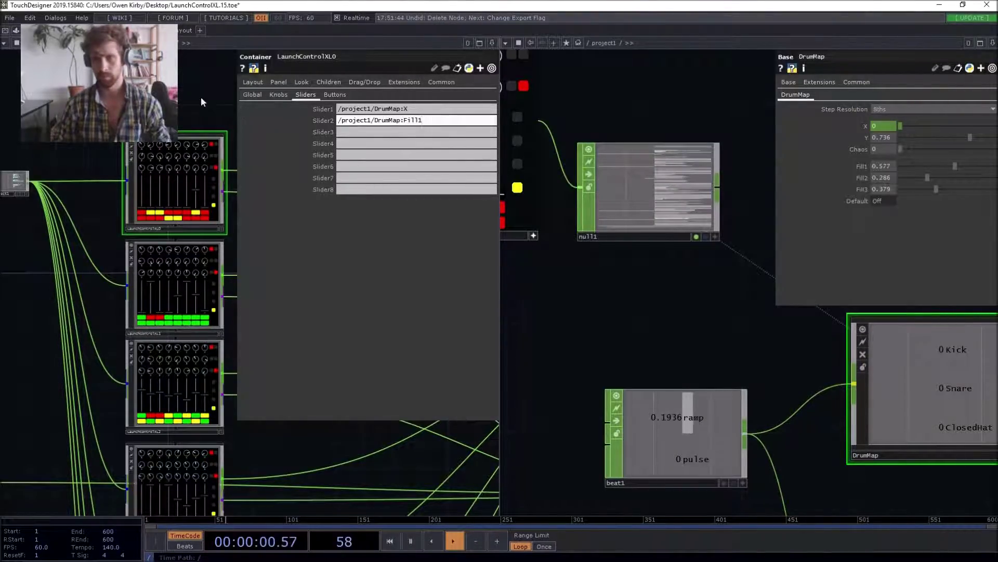
pyautogui.press('Return')
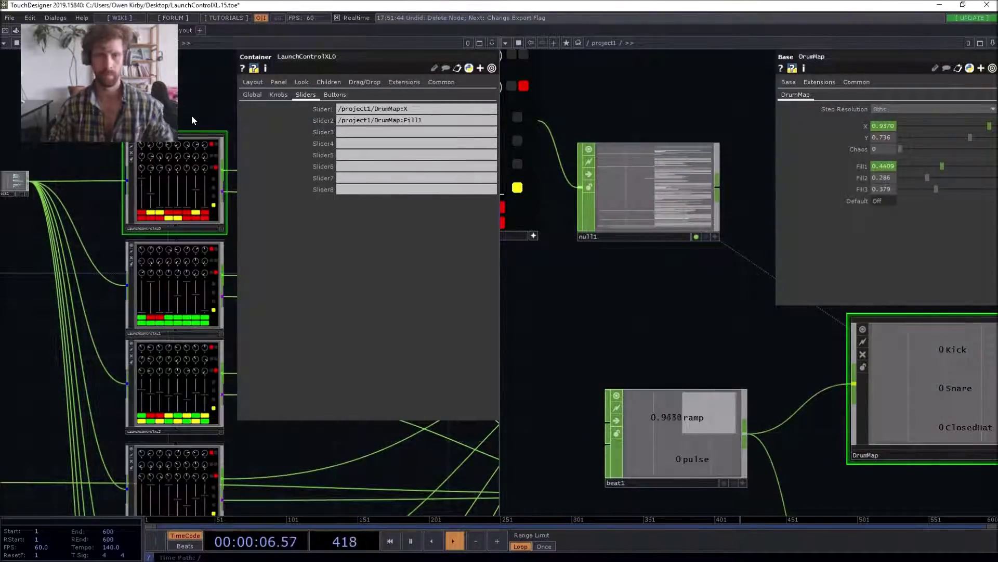
# Map Slider3 to the second drum sequencer's X with the path /project1/DrumMap1:X, reusing the Slider1 path
pyautogui.moveTo(431, 108); pyautogui.dragTo(207, 107)
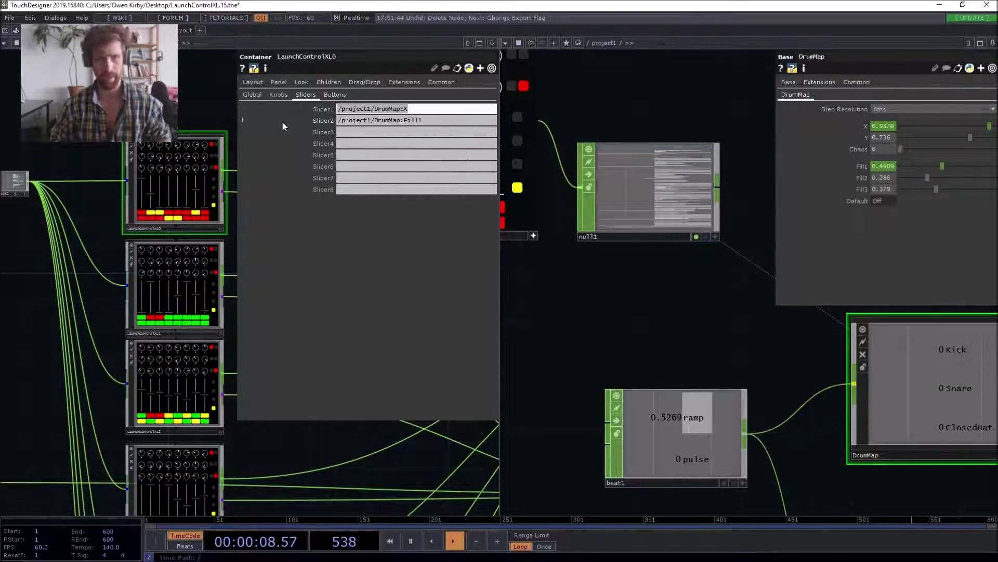
pyautogui.hotkey('ctrl', 'c')
pyautogui.click(344, 132)
pyautogui.hotkey('ctrl', 'v')
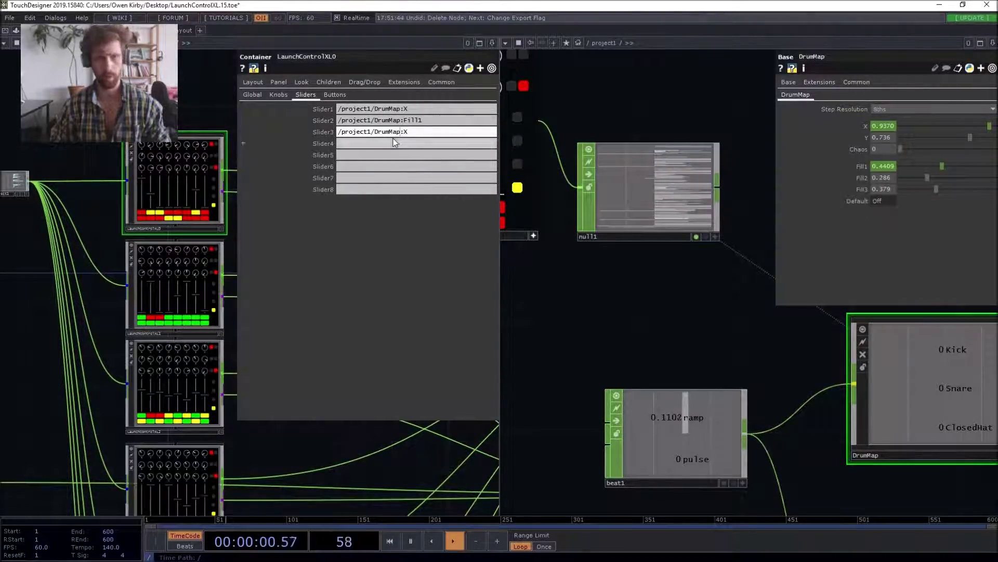
pyautogui.write('1')
pyautogui.press('Return')
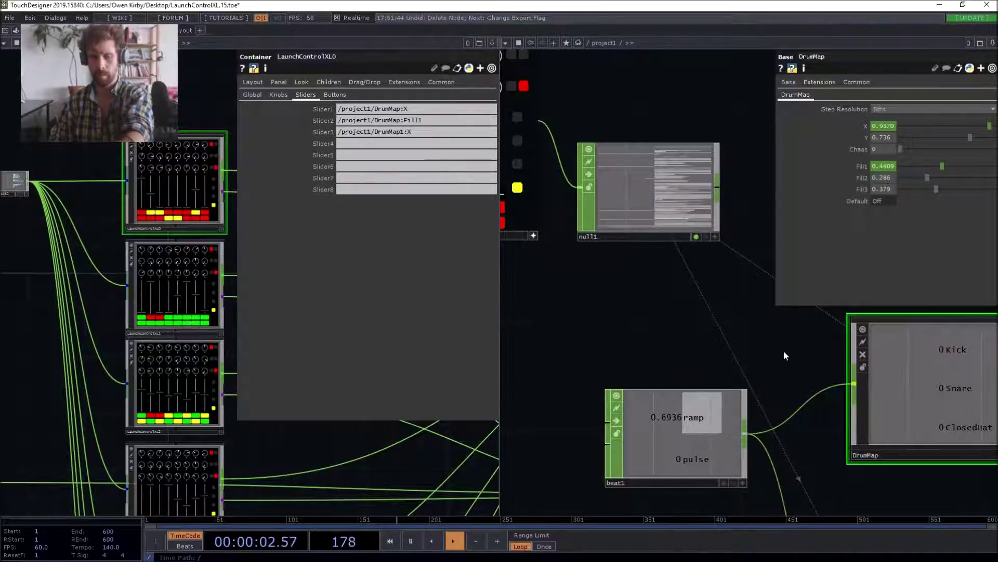
# Adjust the DrumMap1 component's Fill1 to about 0.769 and its Fill2 to about 0.478
pyautogui.moveTo(784, 350); pyautogui.dragTo(625, 255)
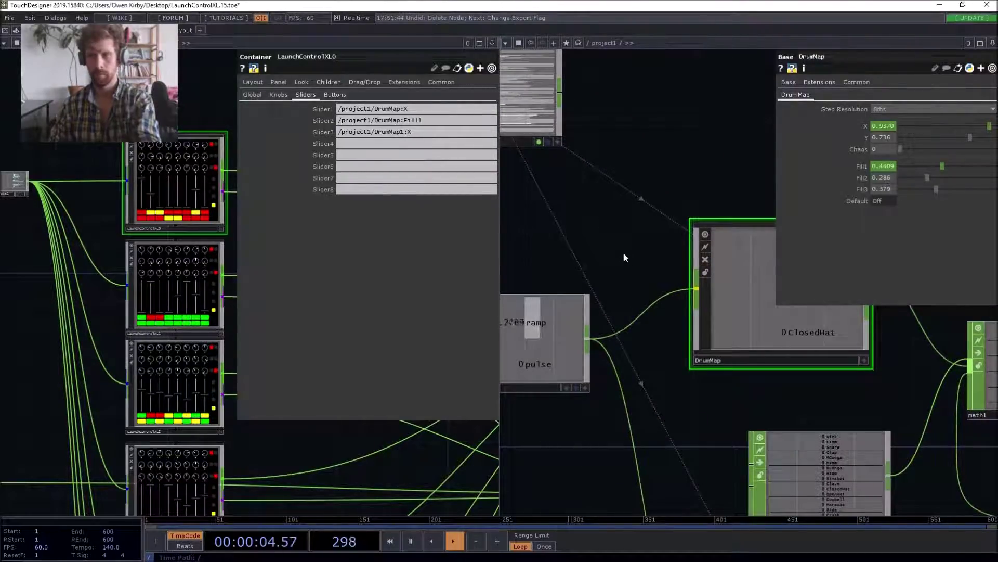
pyautogui.scroll(-5, 800, 338)
pyautogui.click(779, 442)
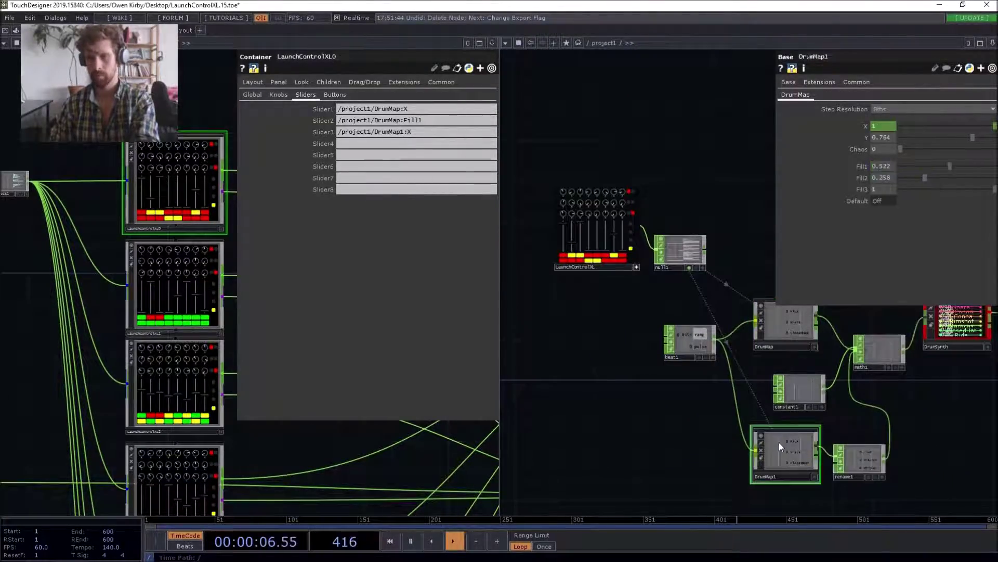
pyautogui.moveTo(702, 227); pyautogui.dragTo(645, 212)
pyautogui.moveTo(924, 177); pyautogui.dragTo(973, 166)
# Silence the drum output by setting the Multiply value of the math2 operator after DrumSynth to 0
pyautogui.moveTo(99, 93); pyautogui.dragTo(102, 125)
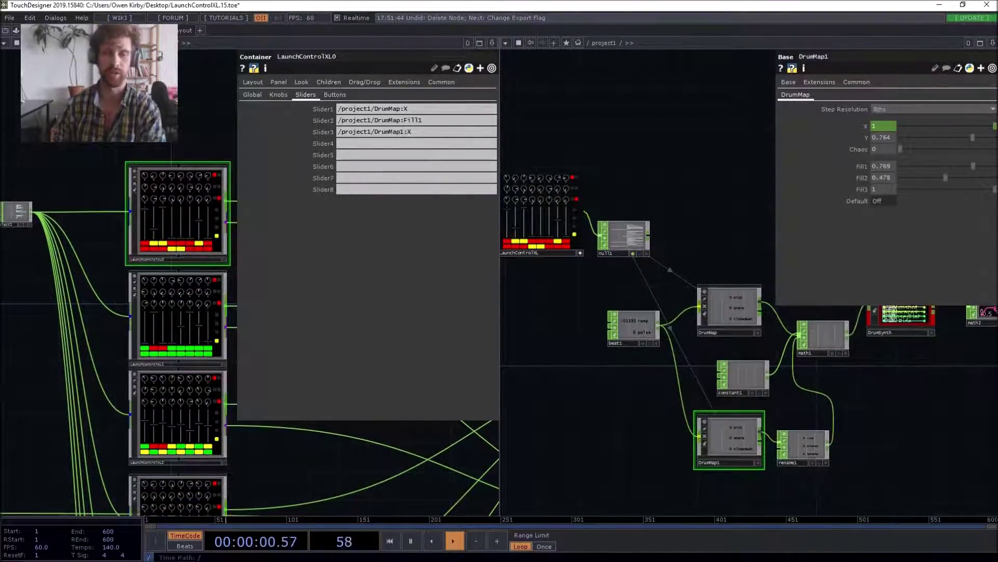
pyautogui.moveTo(589, 151); pyautogui.dragTo(451, 181)
pyautogui.click(852, 333)
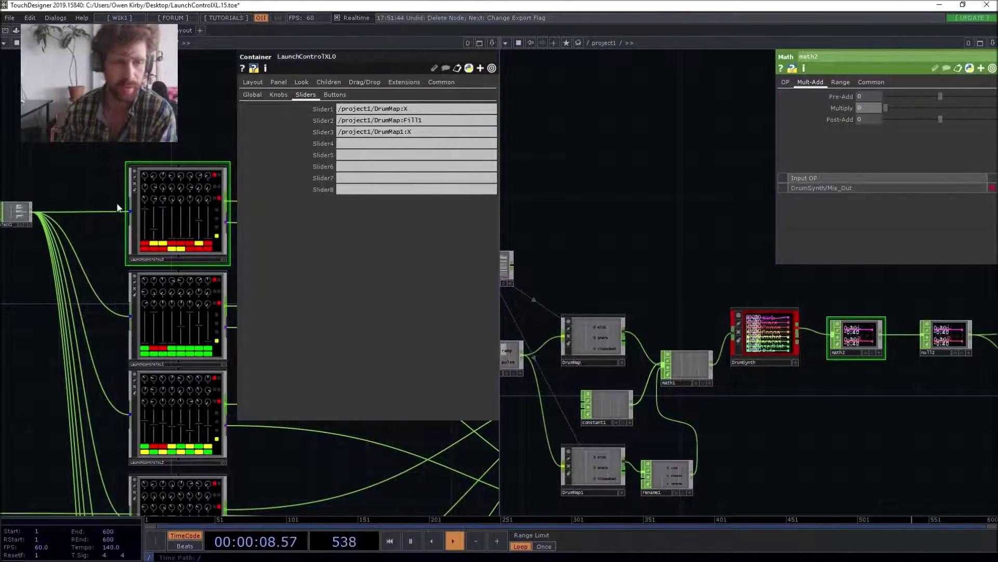
# Enter the LaunchControlXL0 component's internal network and close the second pane showing project1
pyautogui.scroll(5, 145, 244)
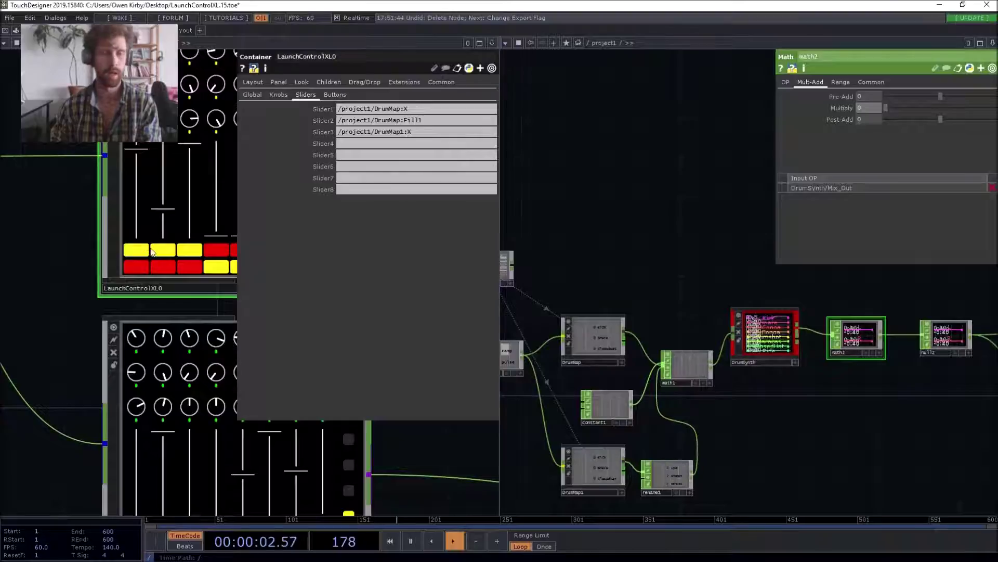
pyautogui.scroll(3, 148, 248)
pyautogui.scroll(5, 150, 247)
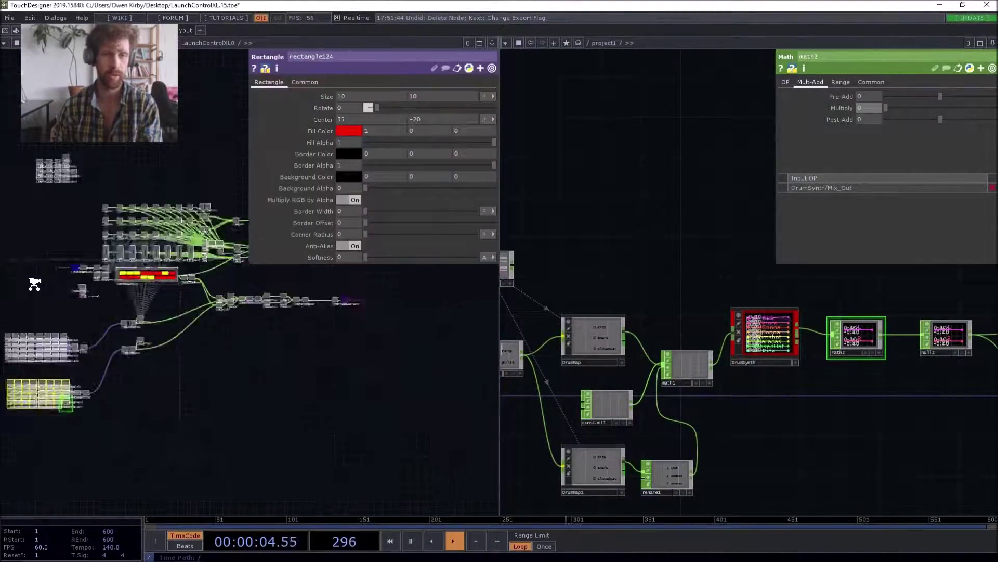
pyautogui.scroll(4, 33, 285)
pyautogui.moveTo(135, 200); pyautogui.dragTo(72, 261)
pyautogui.click(991, 43)
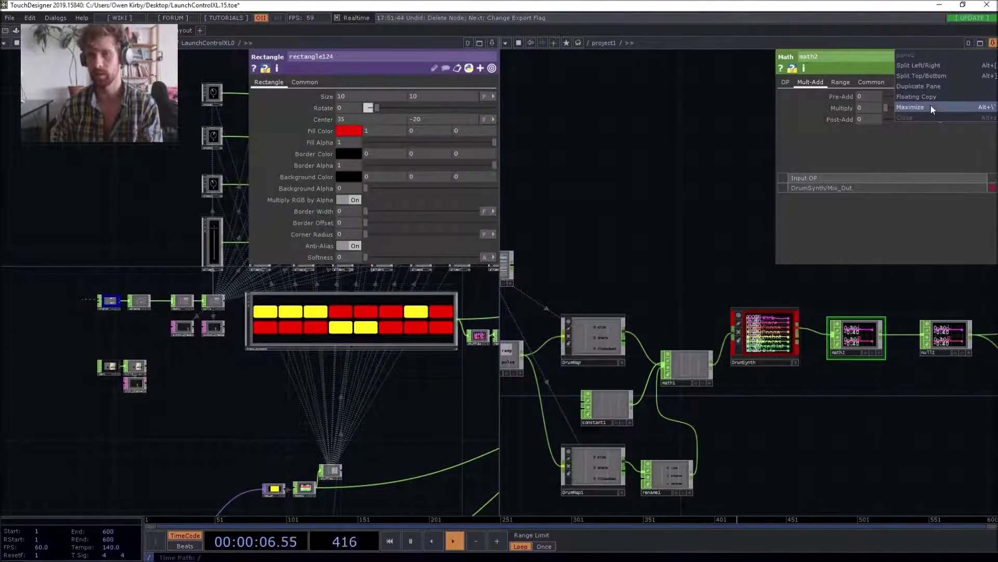
pyautogui.click(926, 119)
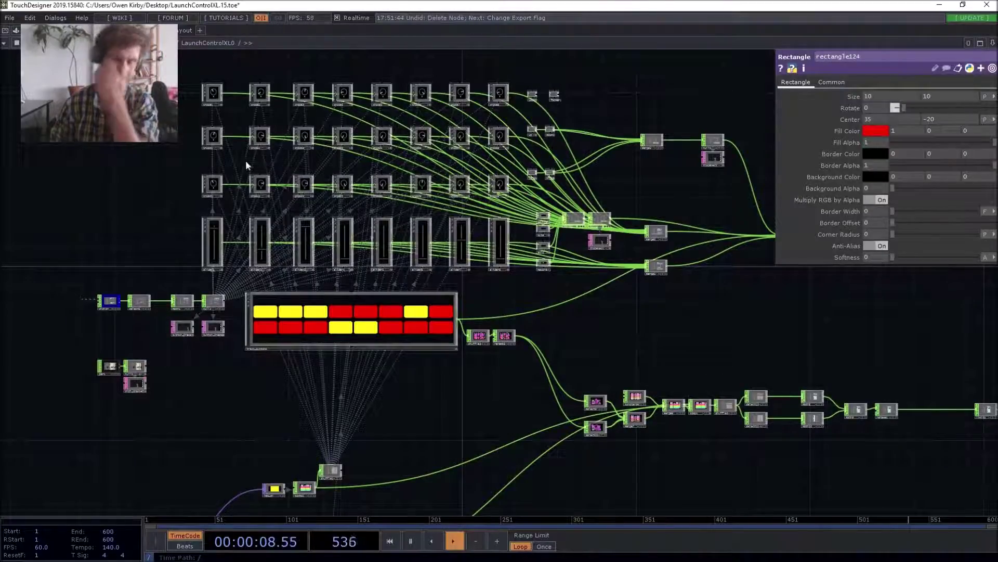
# Enter the track_buttons component inside LaunchControlXL0 to show its sixteen button operators
pyautogui.moveTo(139, 212); pyautogui.dragTo(250, 155)
pyautogui.moveTo(328, 316); pyautogui.dragTo(239, 316)
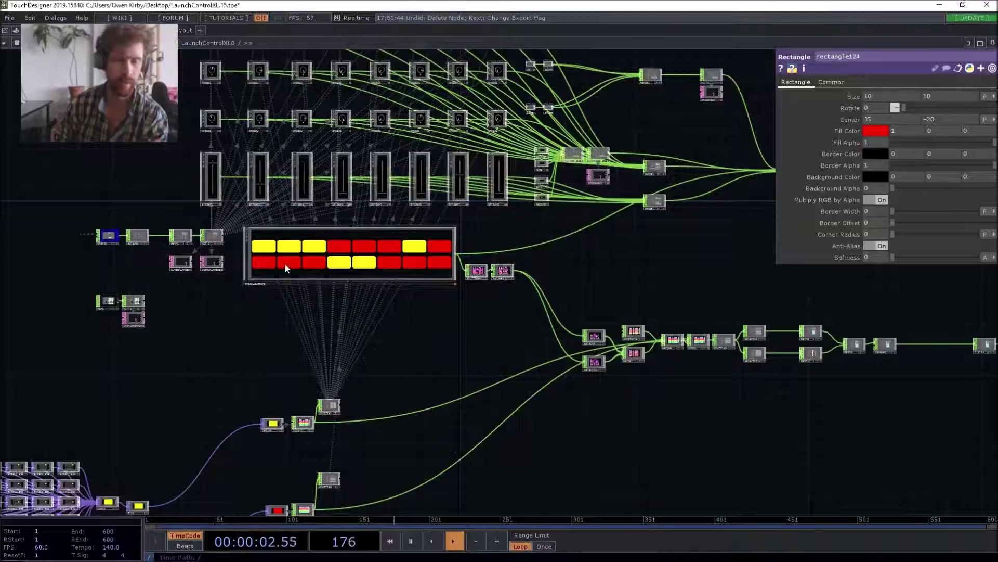
pyautogui.scroll(8, 284, 264)
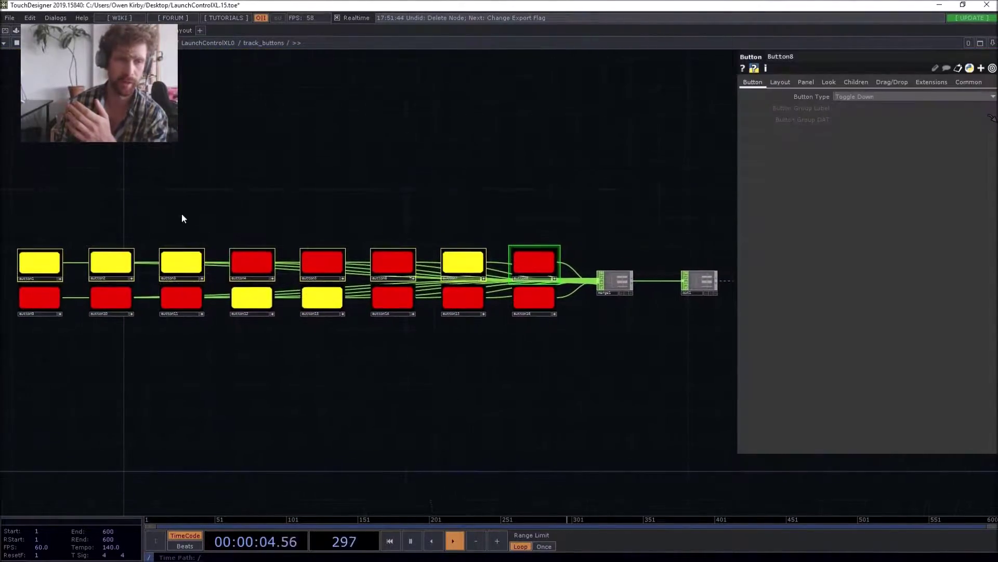
pyautogui.scroll(-4, 180, 210)
pyautogui.scroll(5, 139, 224)
# Set Button9's Button Type to Radio Down and its Button Group Label to FirstRadio
pyautogui.moveTo(122, 150); pyautogui.dragTo(207, 100)
pyautogui.click(198, 265)
pyautogui.click(853, 96)
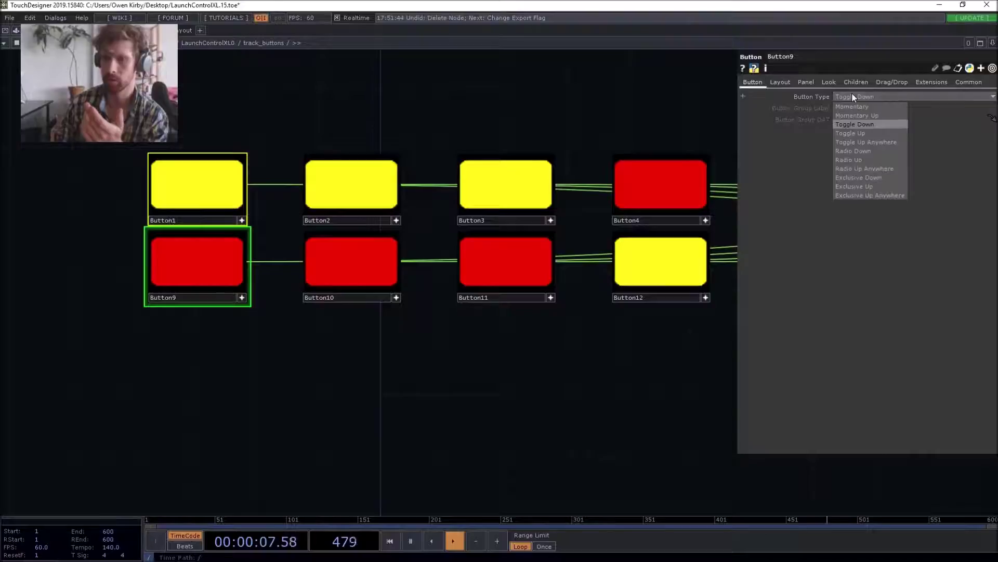
pyautogui.click(867, 152)
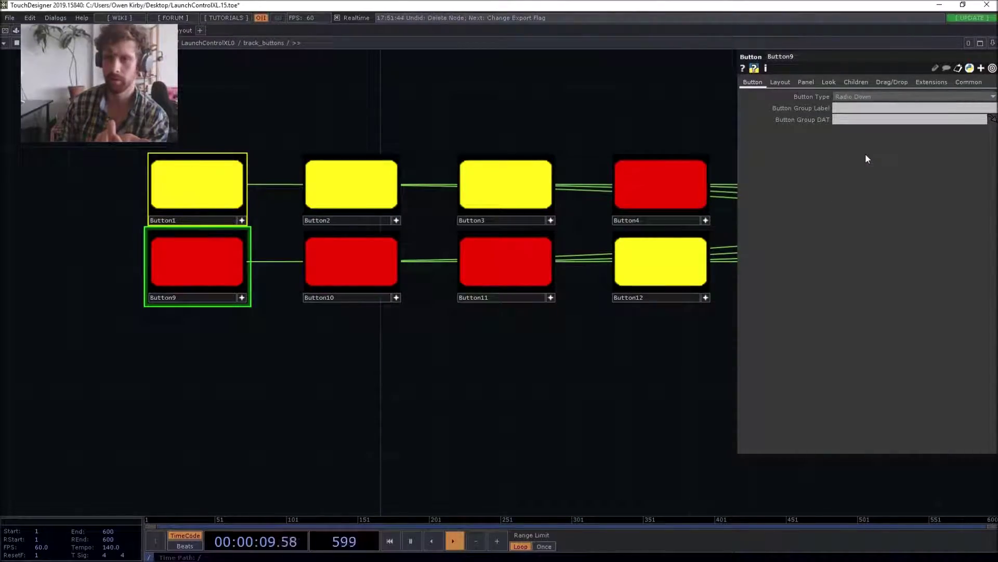
pyautogui.click(852, 108)
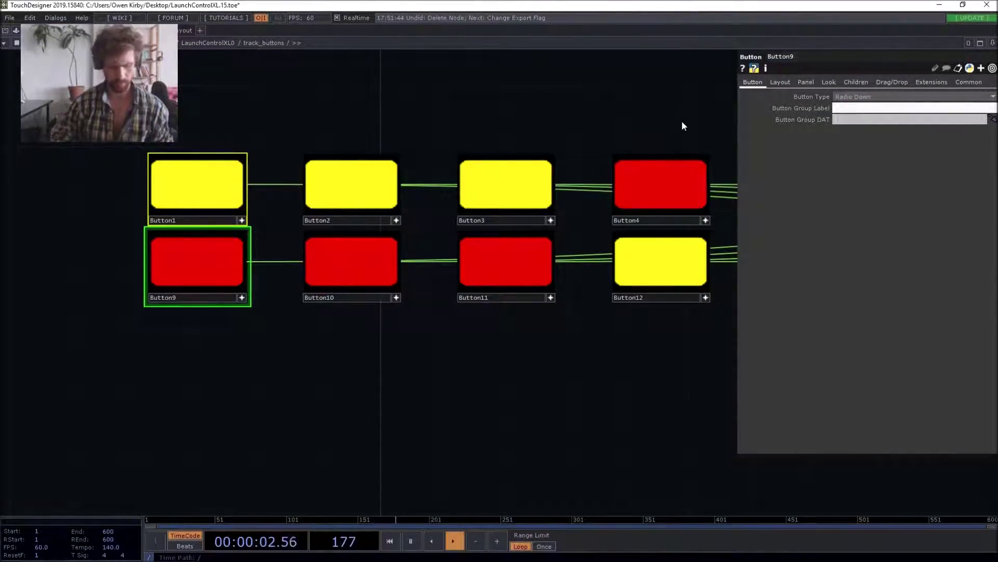
pyautogui.write('First')
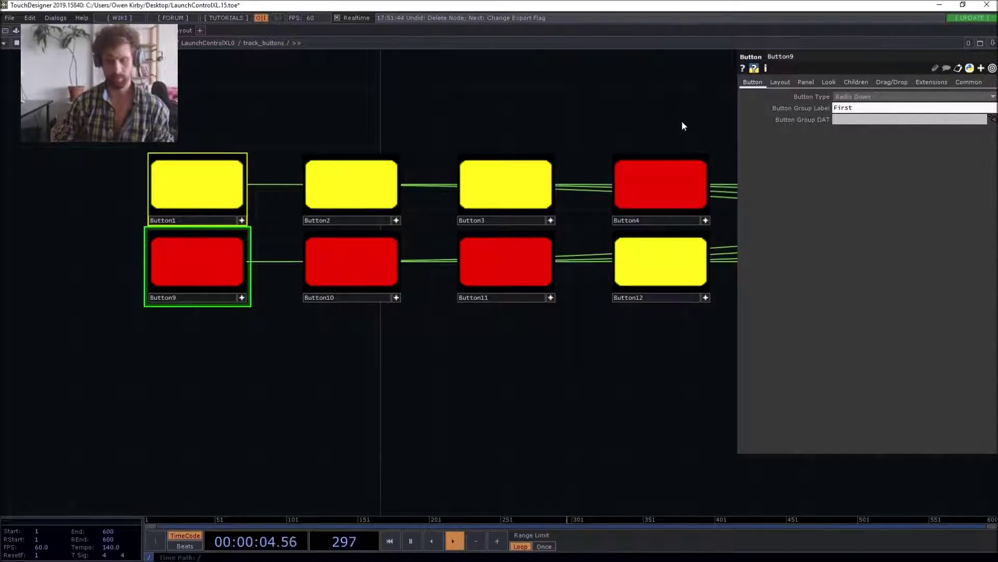
pyautogui.write('Radio')
pyautogui.press('Return')
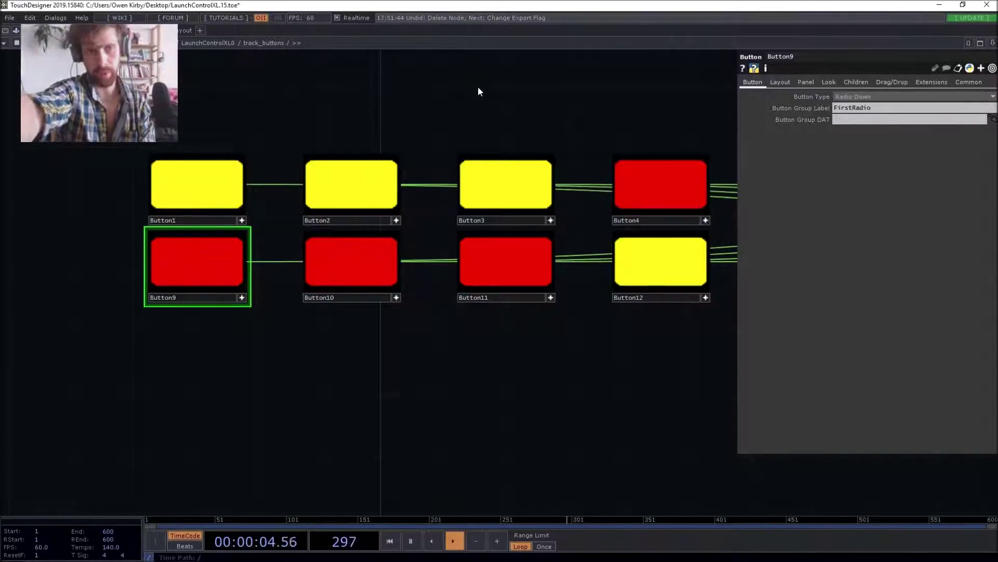
# Return to the LaunchControlXL0 network and examine the yellow and red rectangle grids that feed the button colours
pyautogui.moveTo(455, 168); pyautogui.dragTo(537, 281)
pyautogui.moveTo(537, 281); pyautogui.dragTo(497, 202, button='middle')
pyautogui.scroll(-5, 357, 290)
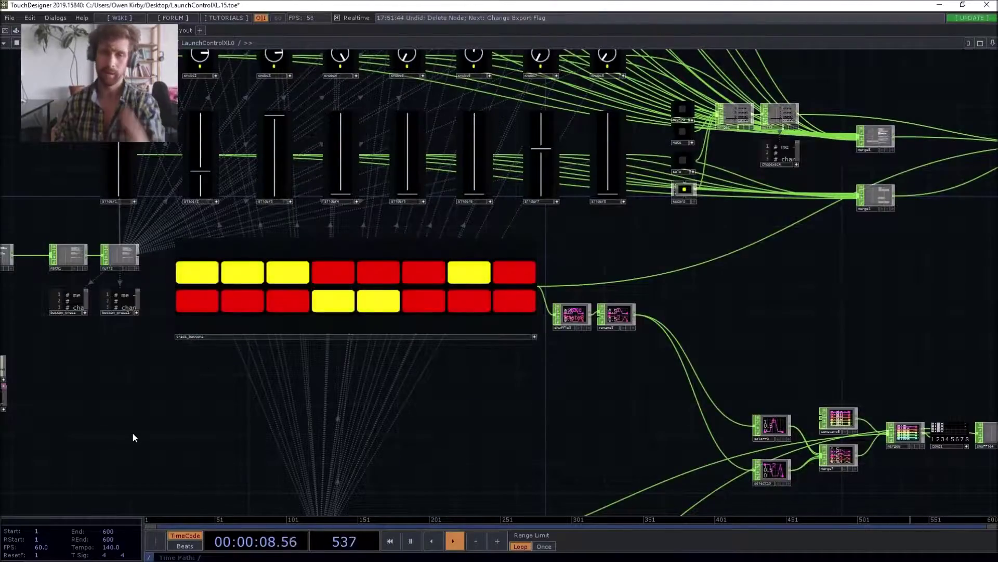
pyautogui.scroll(6, 356, 289)
pyautogui.moveTo(376, 279); pyautogui.dragTo(421, 77)
pyautogui.moveTo(368, 96); pyautogui.dragTo(689, 3)
pyautogui.moveTo(554, 127); pyautogui.dragTo(536, 145)
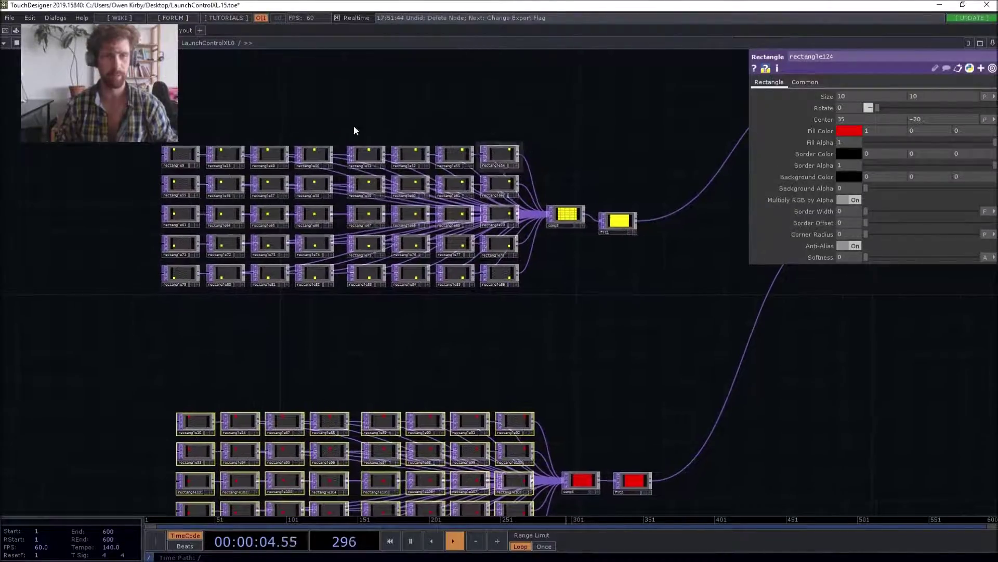
pyautogui.scroll(5, 162, 161)
pyautogui.scroll(-5, 161, 160)
pyautogui.moveTo(125, 147); pyautogui.dragTo(84, 166)
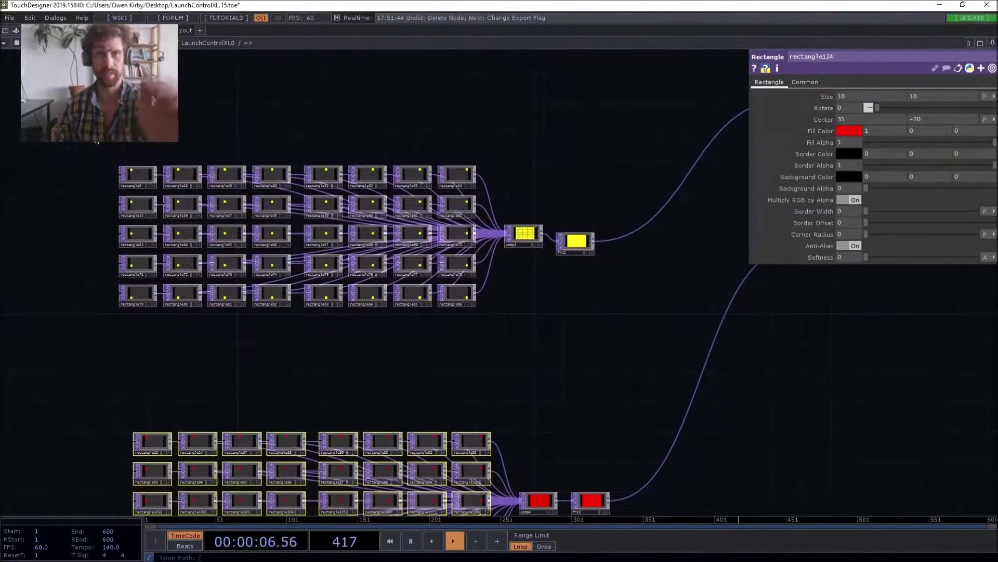
# Set the Fill Color of the whole upper grid of yellow rectangles to green (0, 1, 0)
pyautogui.moveTo(81, 123); pyautogui.dragTo(367, 349, button='right')
pyautogui.moveTo(366, 353); pyautogui.dragTo(489, 349)
pyautogui.click(903, 132)
pyautogui.write('0')
pyautogui.click(384, 107)
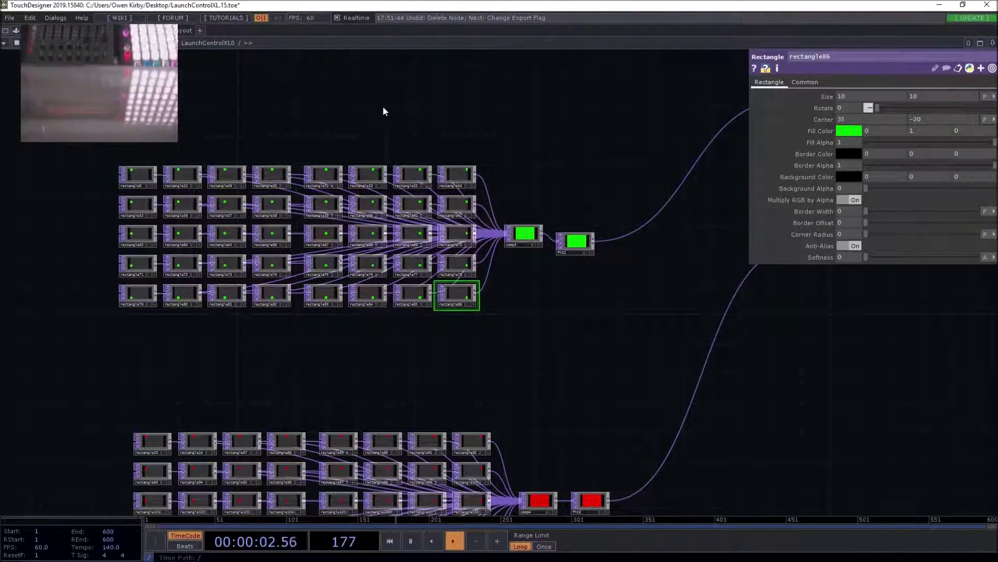
# Select the entire lower grid of red rectangles and set its Fill Color to black (0, 0, 0)
pyautogui.moveTo(573, 301); pyautogui.dragTo(598, 168)
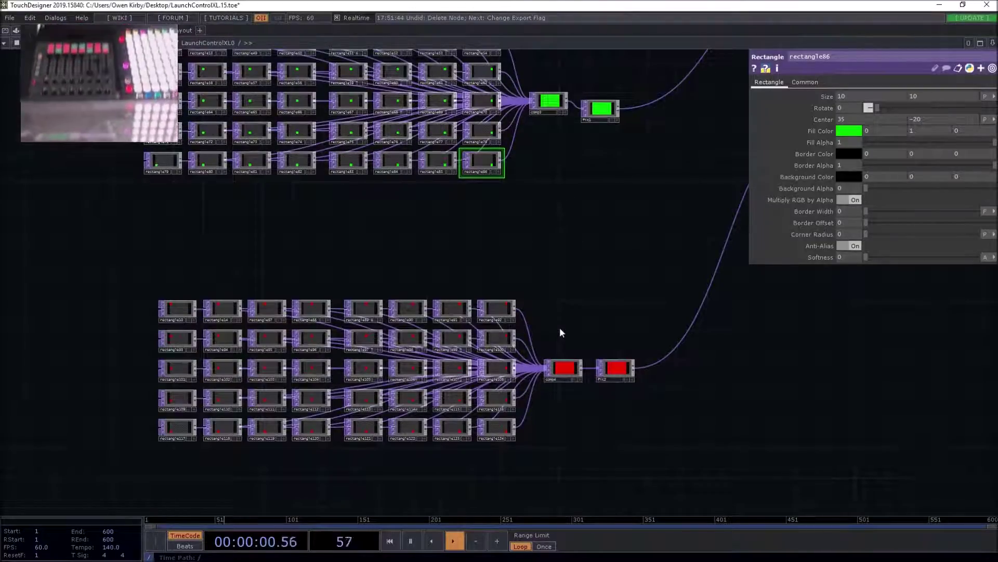
pyautogui.moveTo(196, 250); pyautogui.dragTo(495, 486)
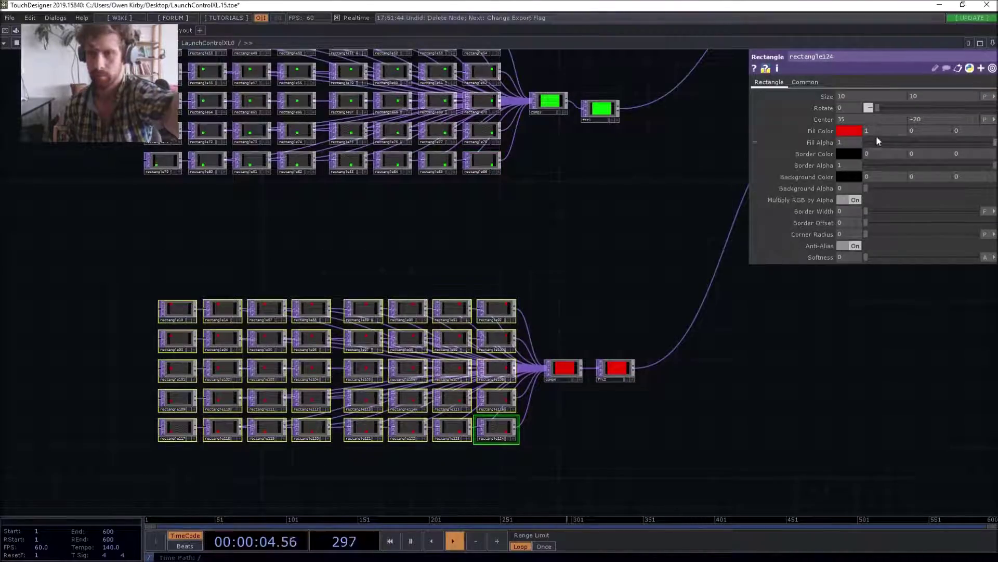
pyautogui.click(845, 132)
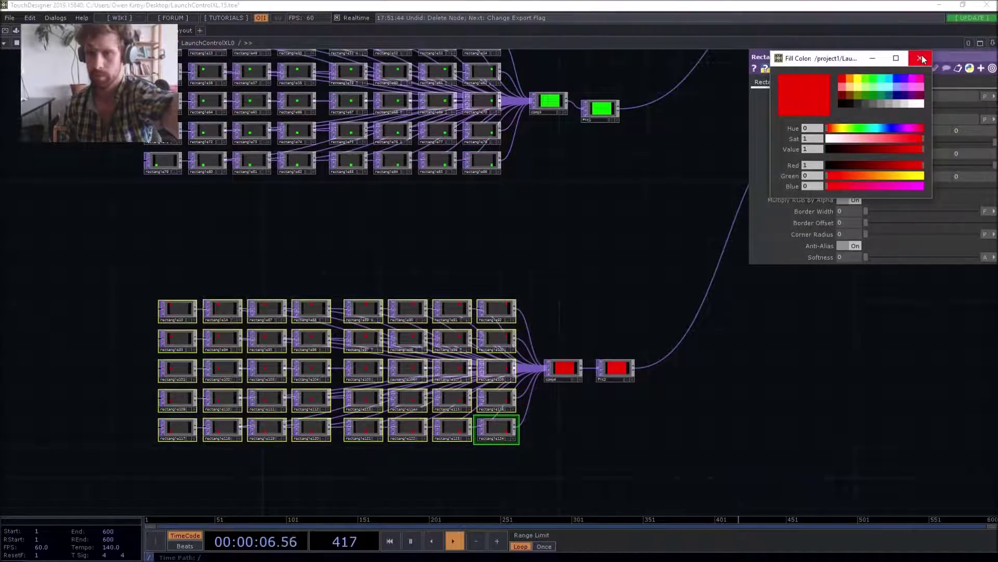
pyautogui.click(921, 58)
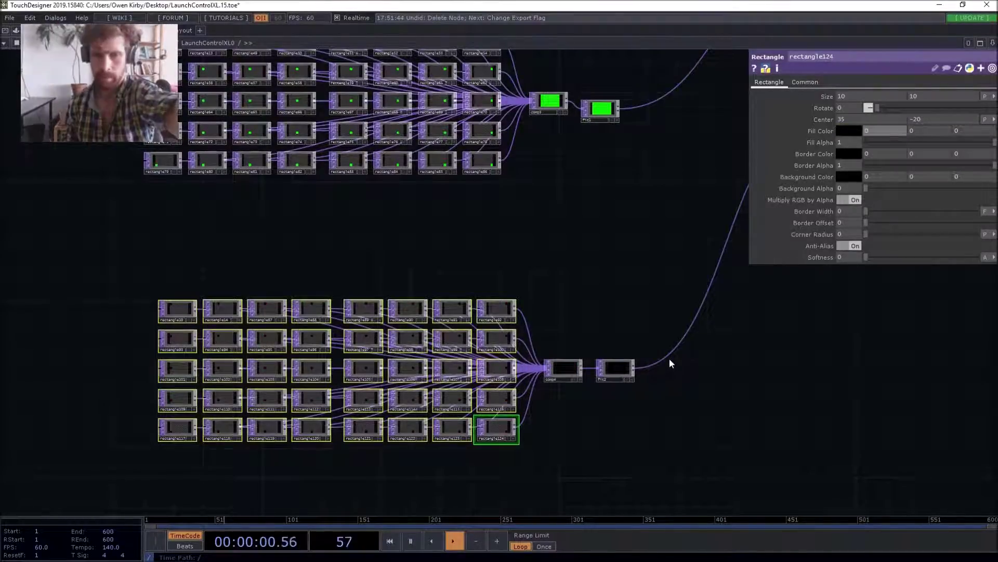
# Examine the user, factory, arrow, Device, Mute, Solo and Record buttons and the merge operators they feed
pyautogui.moveTo(475, 329); pyautogui.dragTo(286, 415)
pyautogui.scroll(-5, 286, 414)
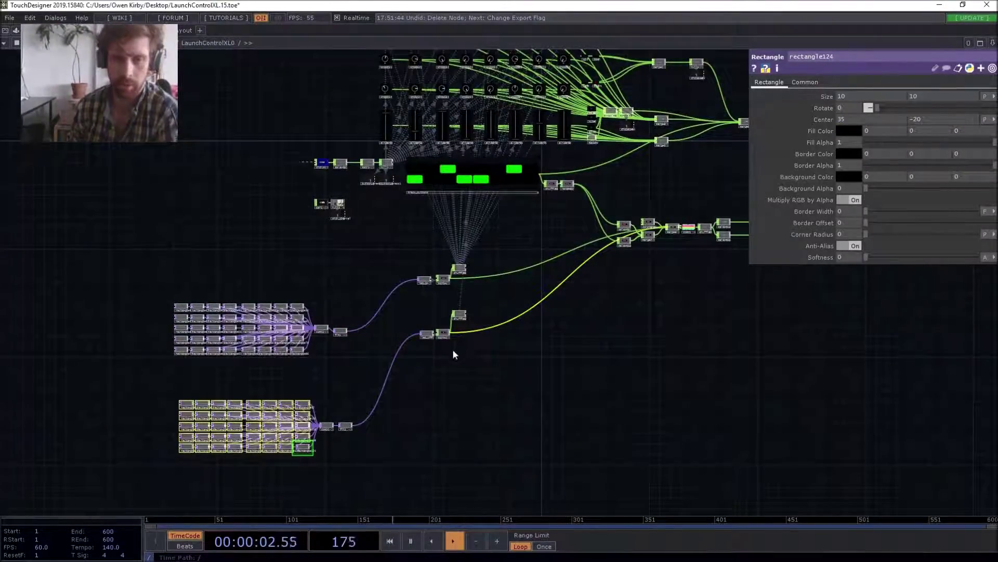
pyautogui.moveTo(507, 246); pyautogui.dragTo(360, 320)
pyautogui.scroll(3, 486, 161)
pyautogui.scroll(2, 483, 233)
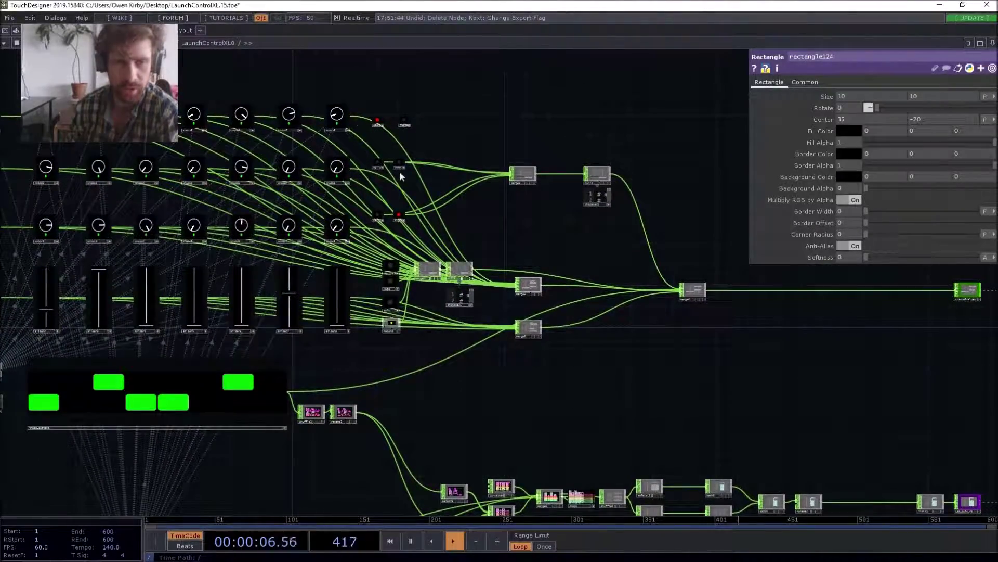
pyautogui.scroll(8, 361, 133)
pyautogui.moveTo(509, 198); pyautogui.dragTo(401, 124)
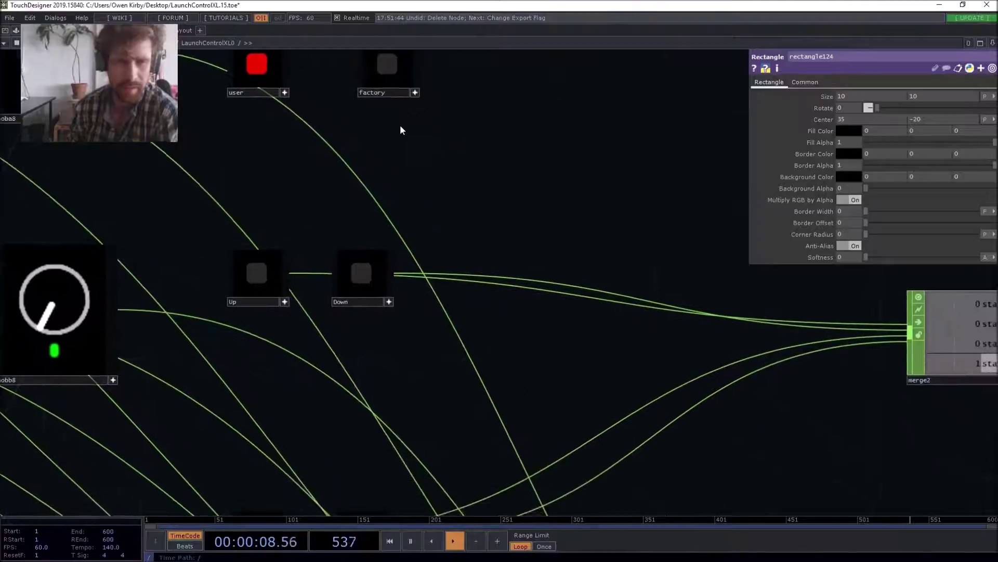
pyautogui.scroll(-5, 401, 125)
pyautogui.moveTo(498, 147); pyautogui.dragTo(501, 147)
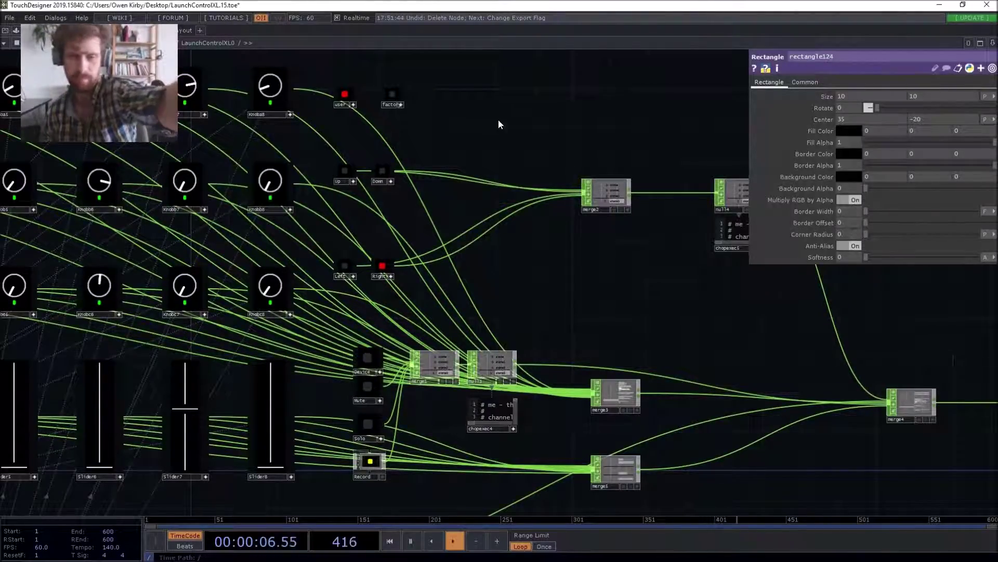
pyautogui.moveTo(468, 129); pyautogui.dragTo(404, 131)
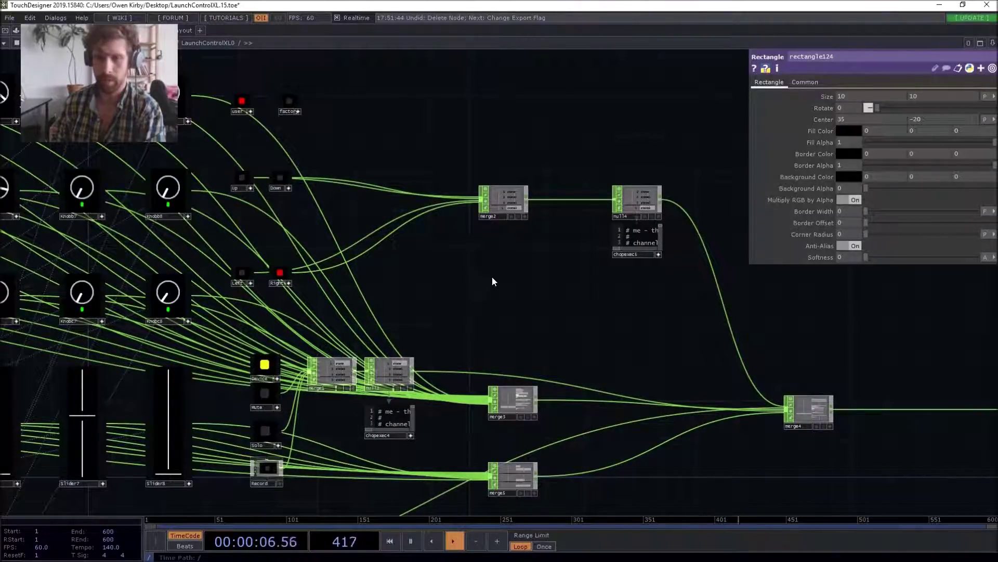
# Return to the parent network and select the LaunchControlXL component to show its Launch Control XL parameters
pyautogui.moveTo(494, 280); pyautogui.dragTo(393, 242)
pyautogui.scroll(-5, 398, 248)
pyautogui.moveTo(147, 187); pyautogui.dragTo(419, 226)
pyautogui.scroll(-7, 419, 227)
pyautogui.press('p')
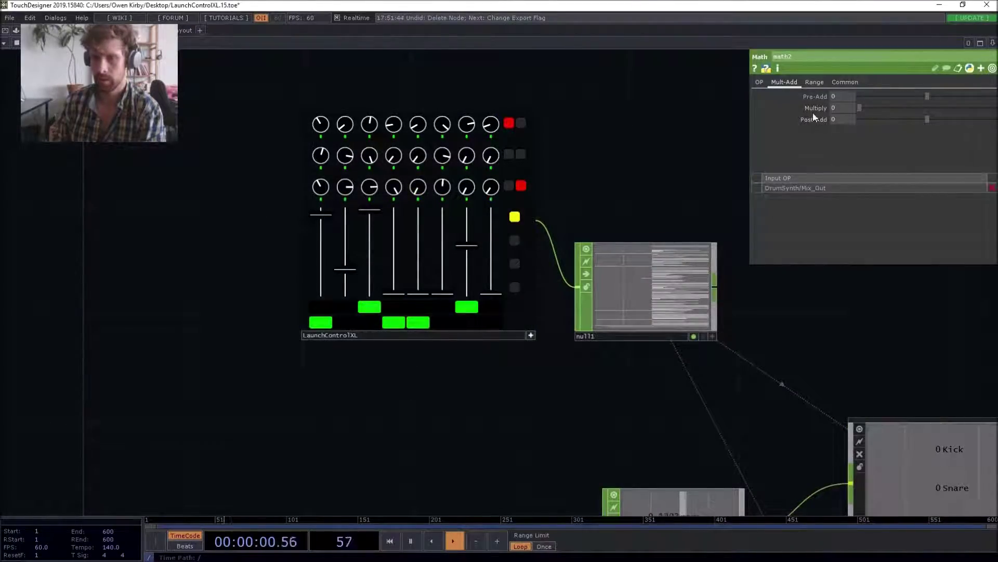
pyautogui.click(492, 337)
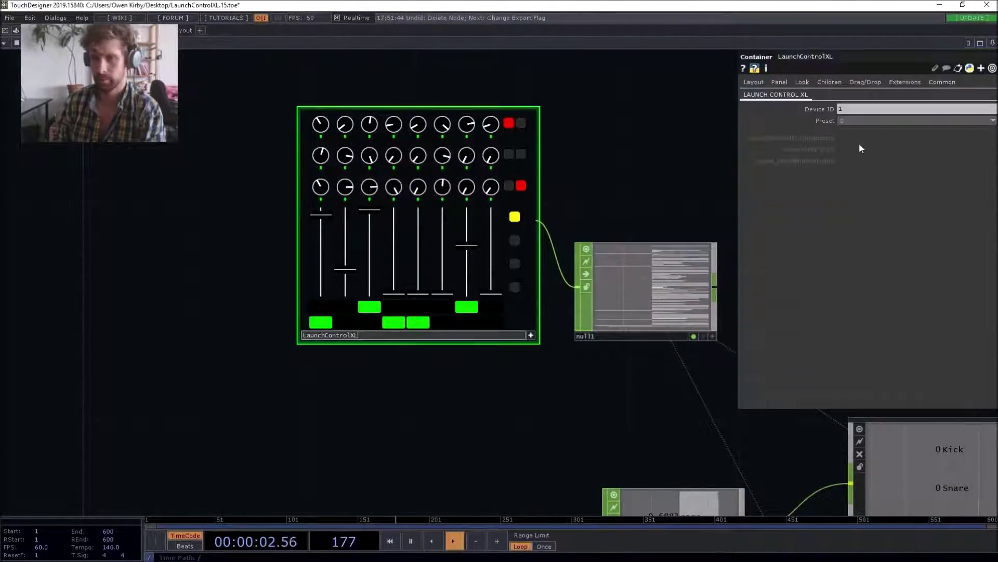
# Switch LaunchControlXL to preset 1 and back to preset 0
pyautogui.click(863, 121)
pyautogui.click(842, 140)
pyautogui.click(860, 120)
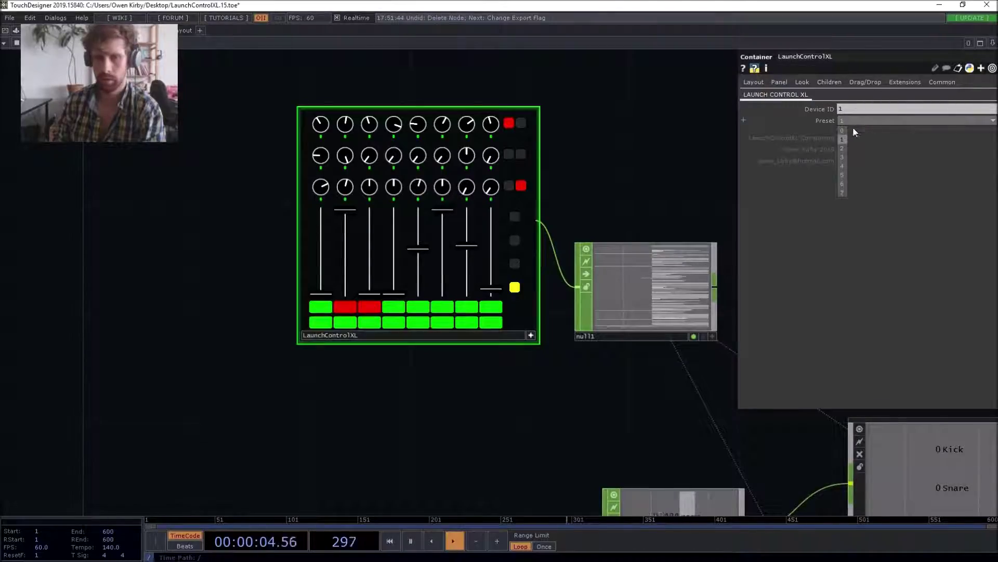
pyautogui.click(842, 131)
# Change the sixth knob in the second row under preset 0, and recall preset 1 followed by preset 0
pyautogui.moveTo(650, 162); pyautogui.dragTo(545, 182)
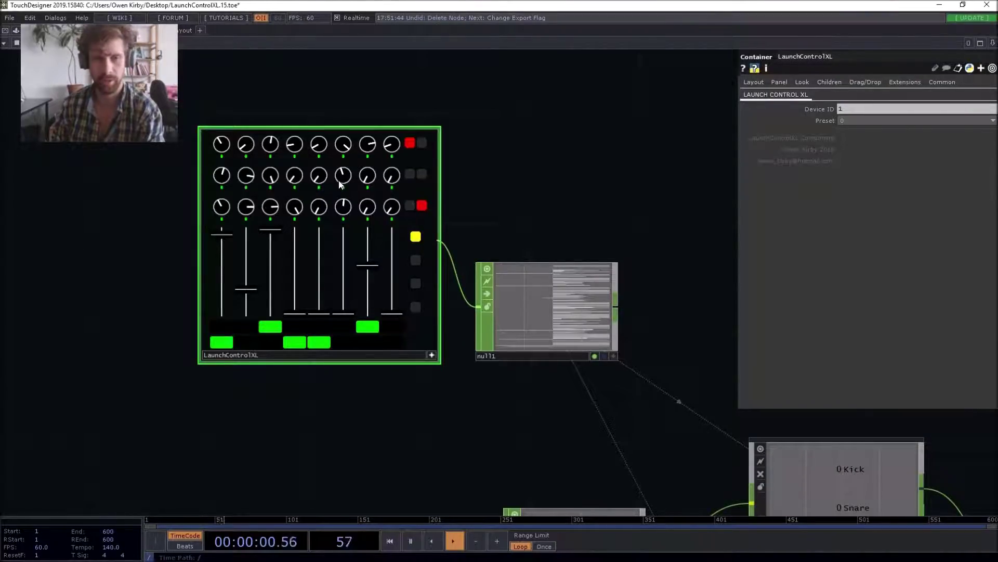
pyautogui.moveTo(342, 174); pyautogui.dragTo(341, 179)
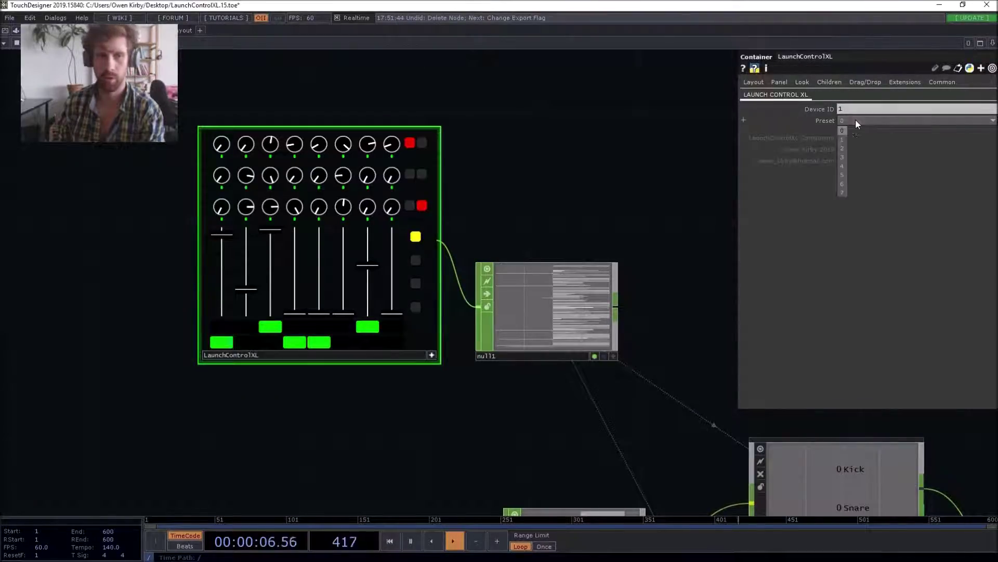
pyautogui.click(842, 139)
pyautogui.click(850, 120)
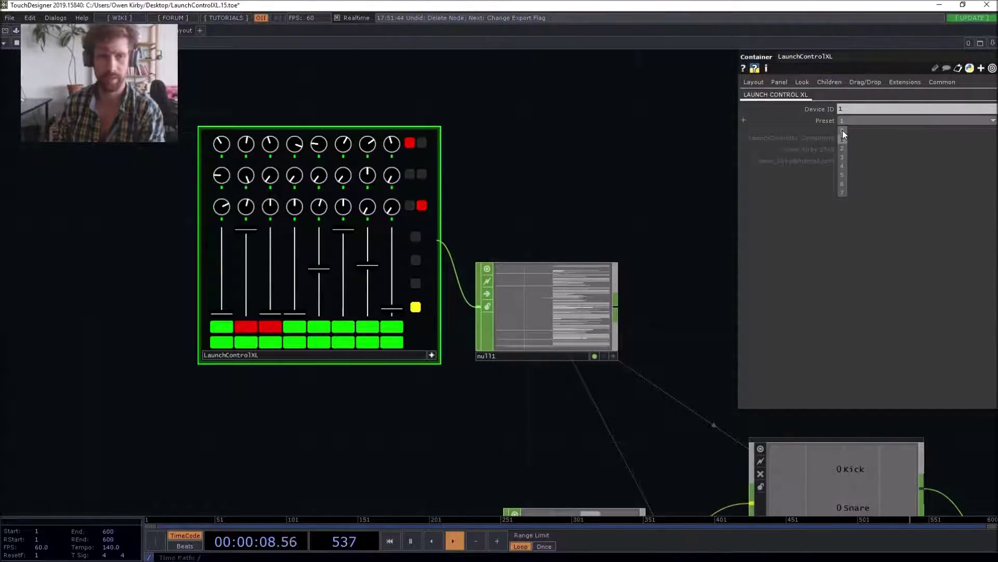
pyautogui.click(843, 130)
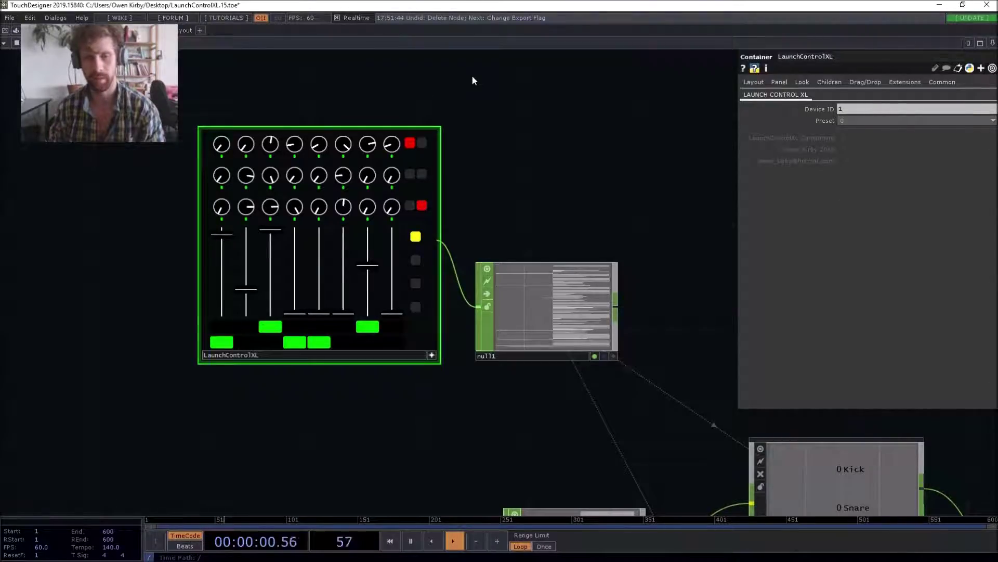
# Examine the whole drum network from the LaunchControlXL component through to the two audio device outputs
pyautogui.scroll(-5, 462, 81)
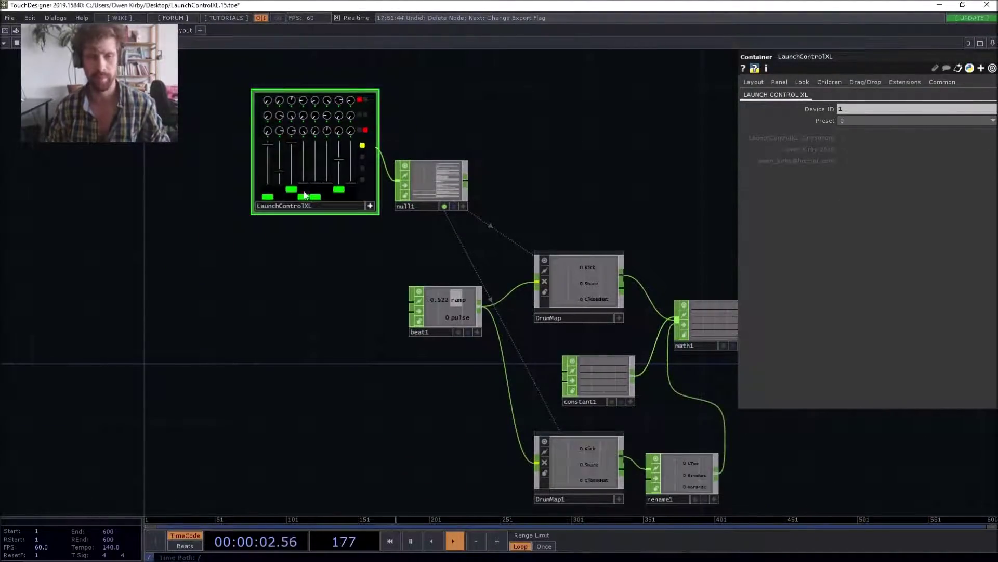
pyautogui.moveTo(172, 310); pyautogui.dragTo(187, 393)
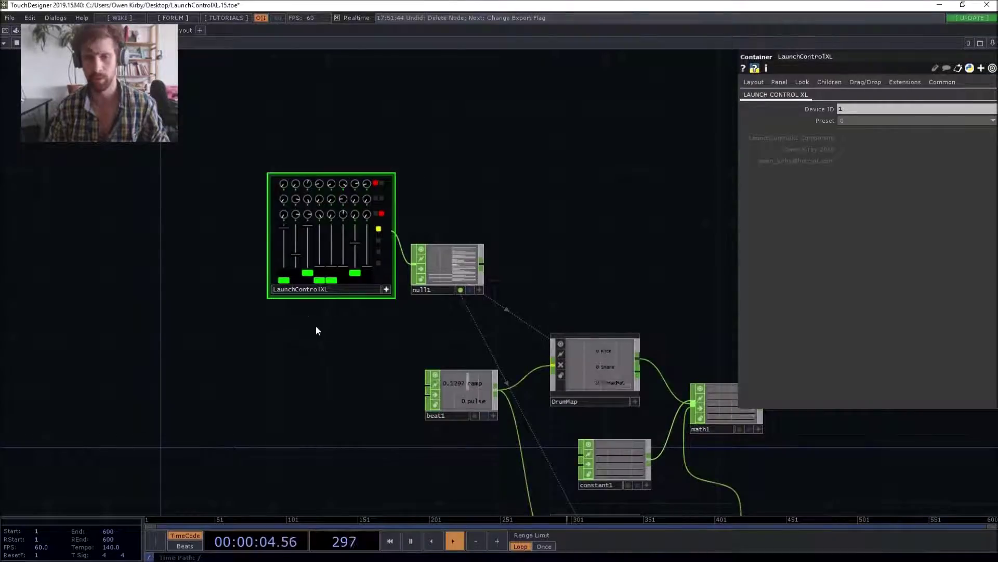
pyautogui.scroll(-5, 192, 178)
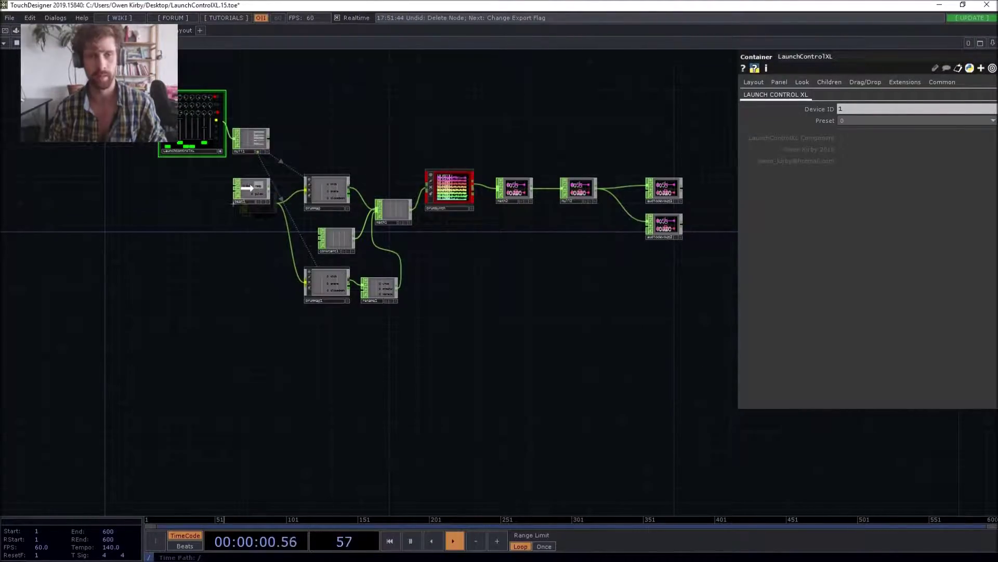
pyautogui.moveTo(357, 121); pyautogui.dragTo(304, 135)
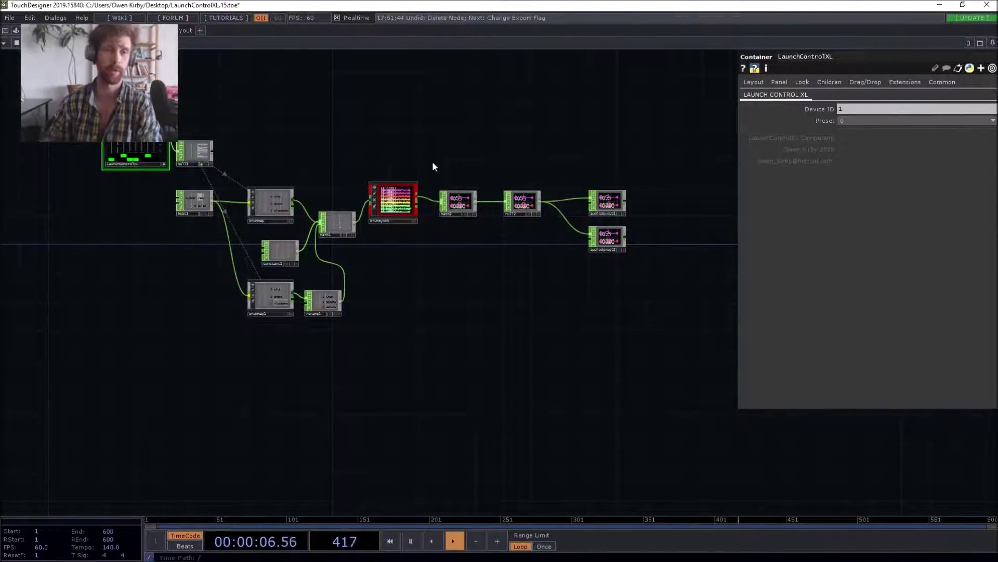
pyautogui.moveTo(432, 166); pyautogui.dragTo(433, 123)
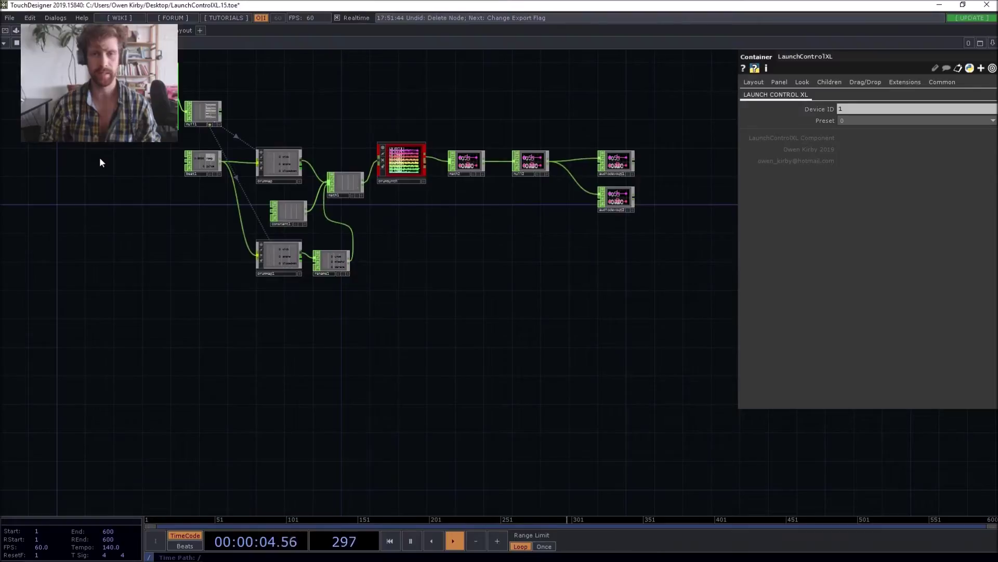
pyautogui.moveTo(95, 194); pyautogui.dragTo(132, 268)
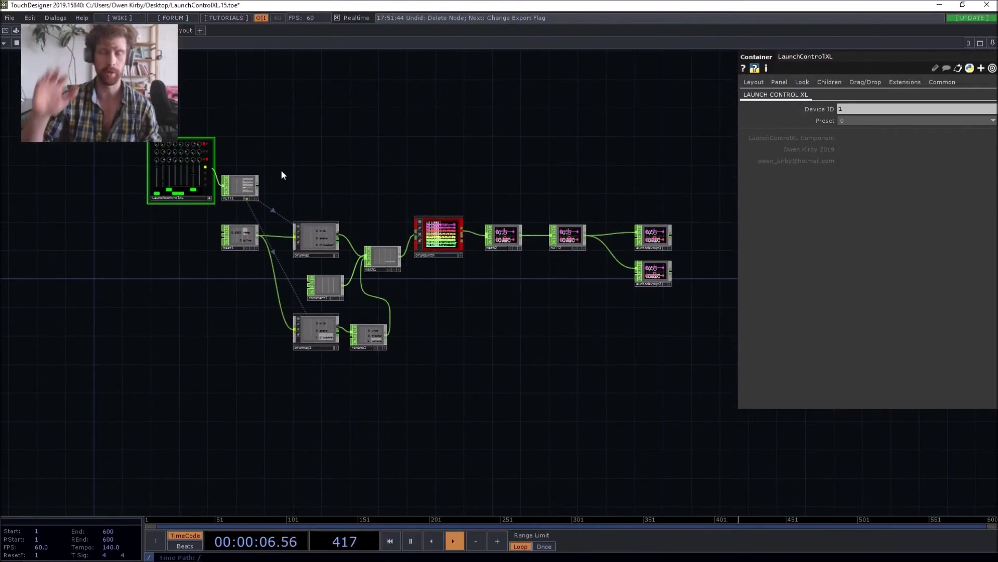